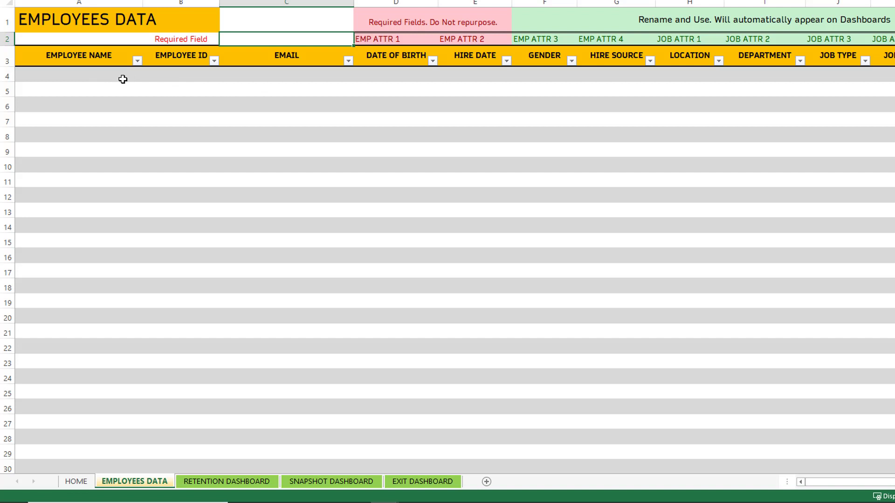
# - Fill in the employee name as Employee Name One and enter the employee ID in row 4
pyautogui.click(123, 79)
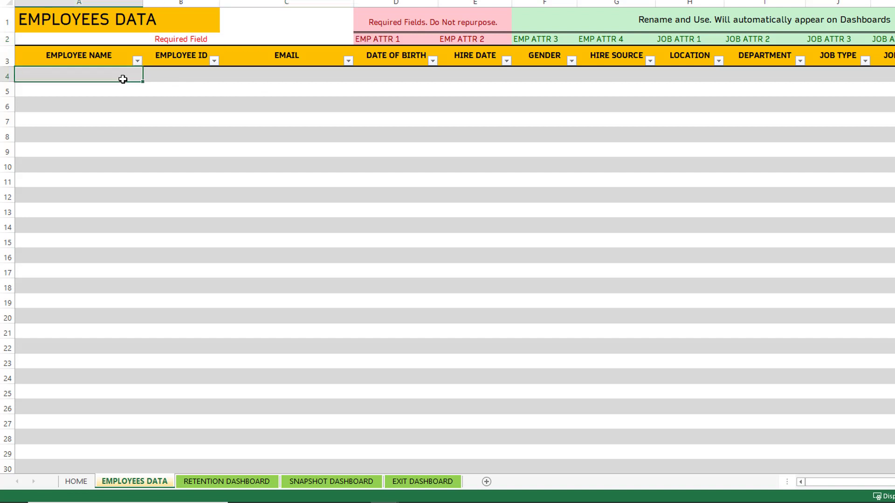
pyautogui.write('Employee Na')
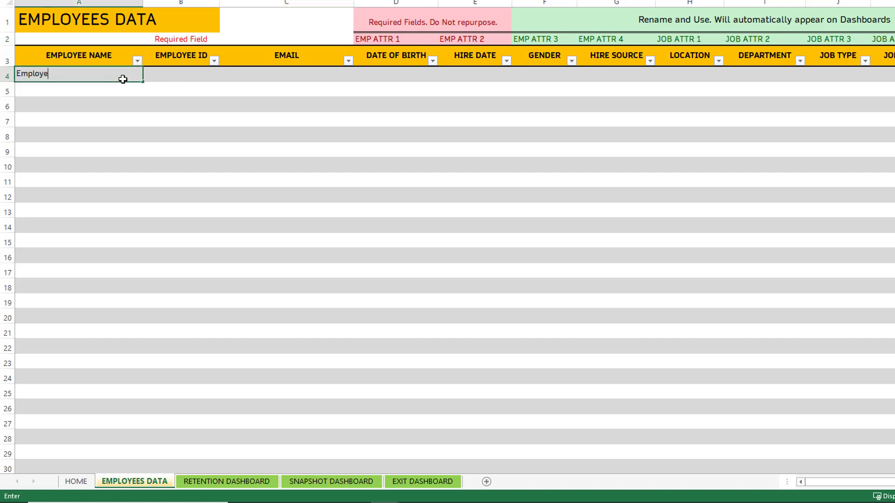
pyautogui.write('me One')
pyautogui.press('Tab')
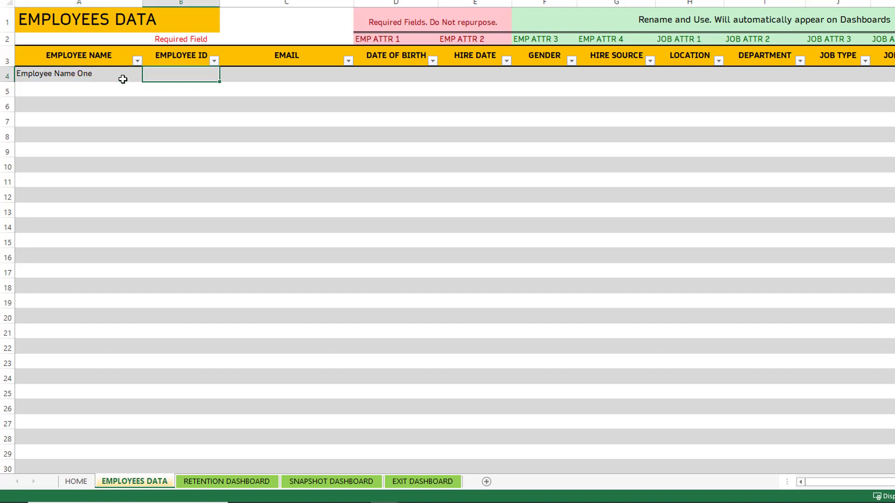
pyautogui.write('12345')
pyautogui.hotkey('ctrl', 'Return')
pyautogui.press('Return')
# - Enter the employee's e-mail address in the EMAIL column of row 4
pyautogui.press('Up')
pyautogui.press('Right')
pyautogui.press('Right')
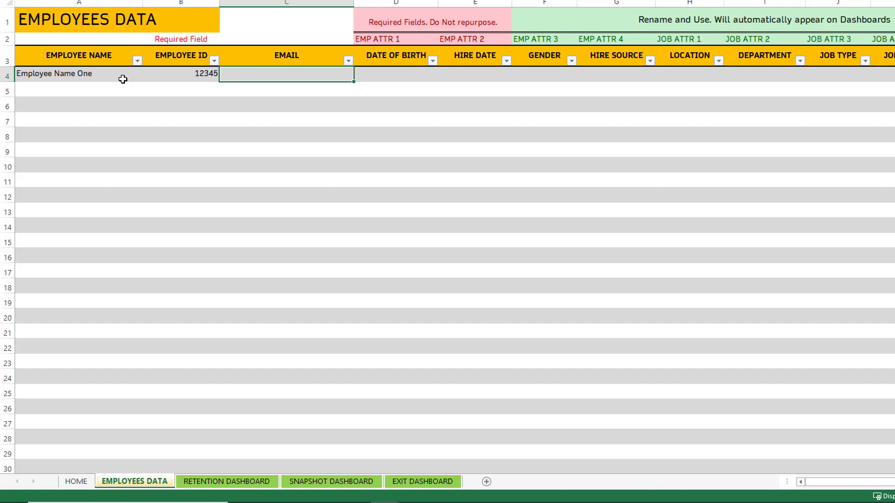
pyautogui.write('emp@email.com')
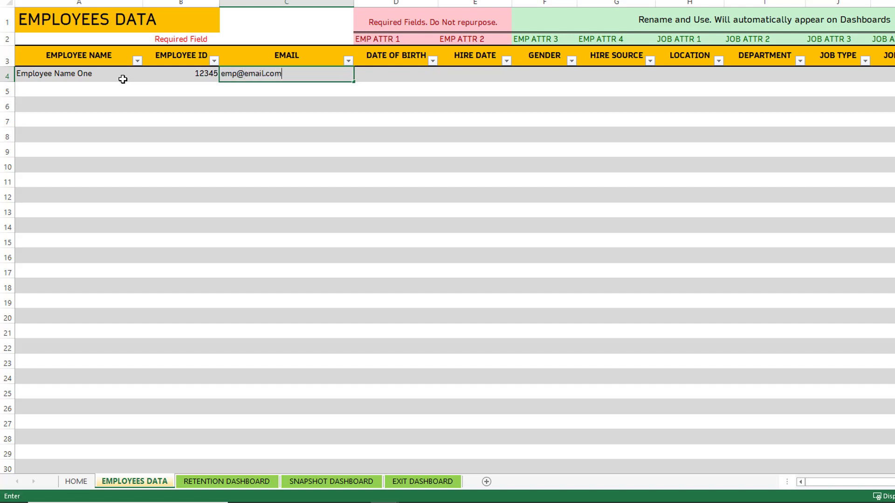
pyautogui.press('Tab')
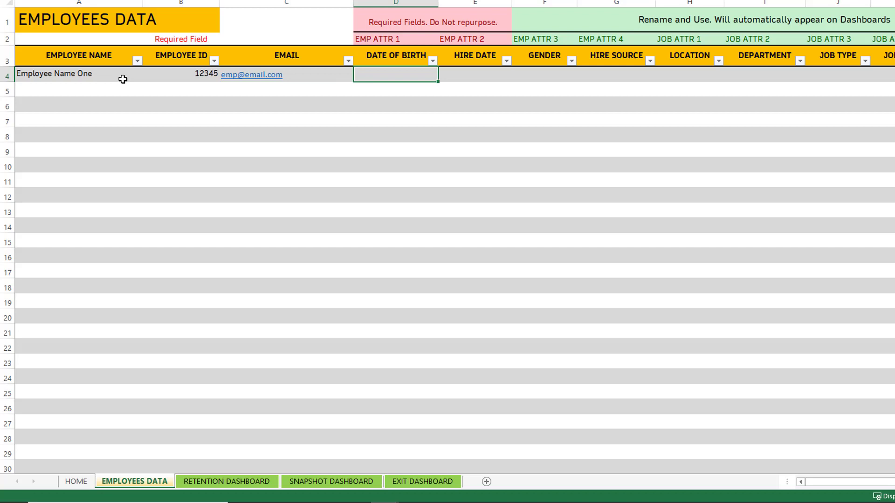
pyautogui.press('Left')
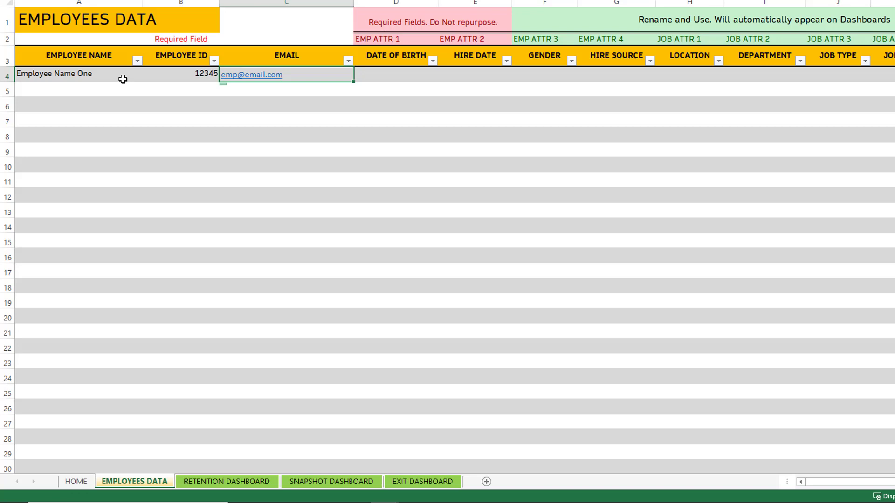
pyautogui.press('Right')
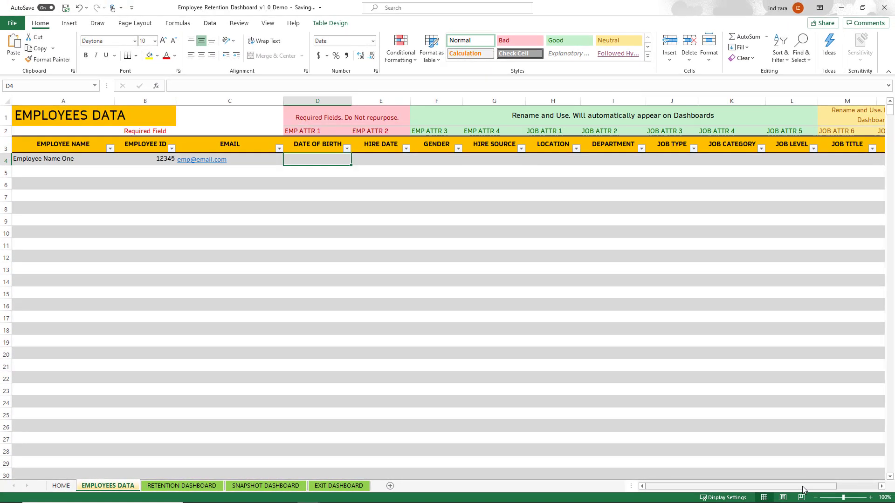
pyautogui.moveTo(802, 489); pyautogui.dragTo(834, 489)
pyautogui.click(55, 171)
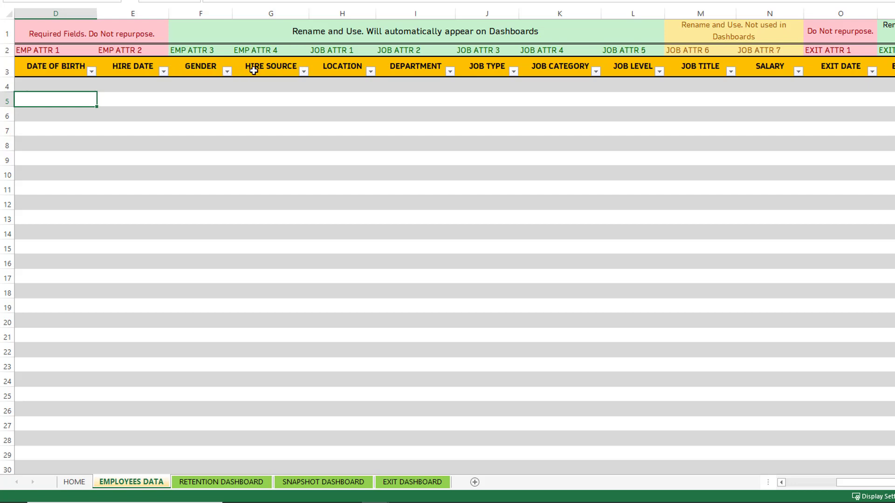
pyautogui.click(208, 66)
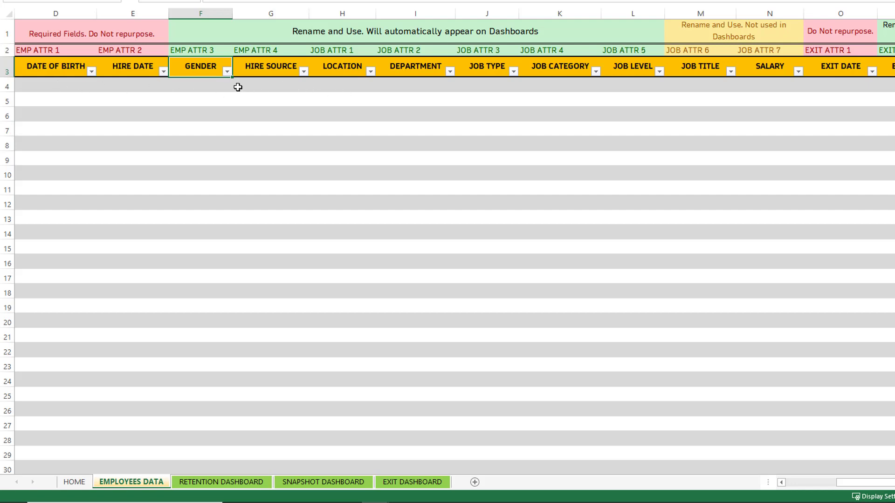
# - Enter the employee's date of birth in row 4
pyautogui.click(97, 84)
pyautogui.press('Left')
pyautogui.press('Left')
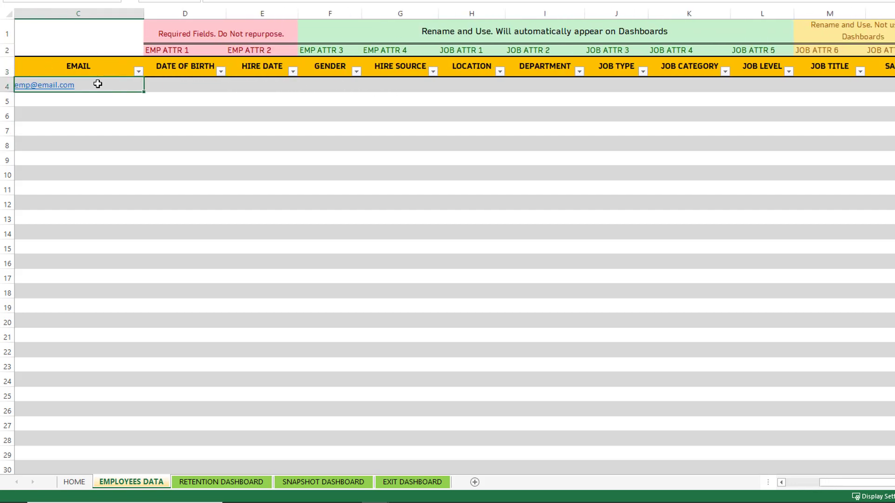
pyautogui.press('Right')
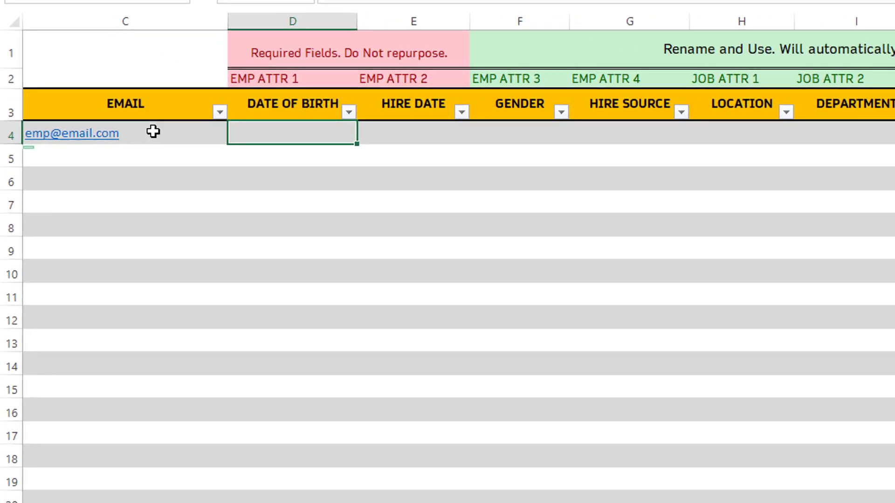
pyautogui.write('1/1/1')
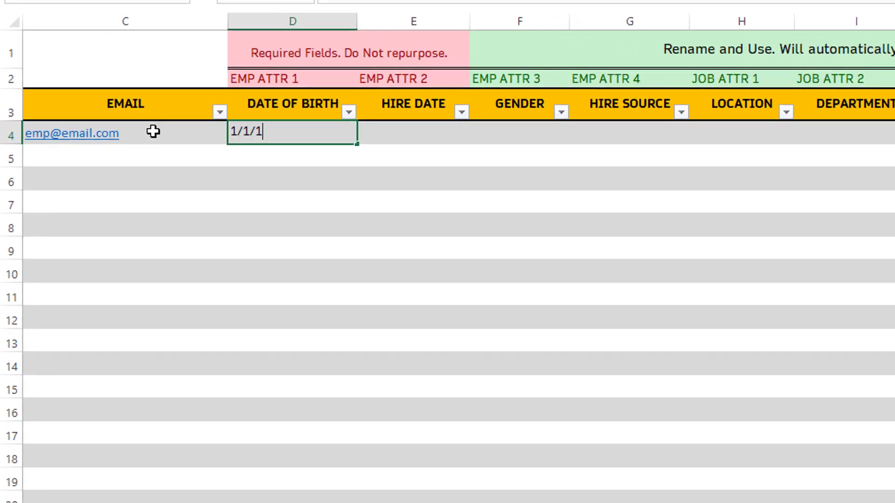
pyautogui.write('984')
pyautogui.press('Tab')
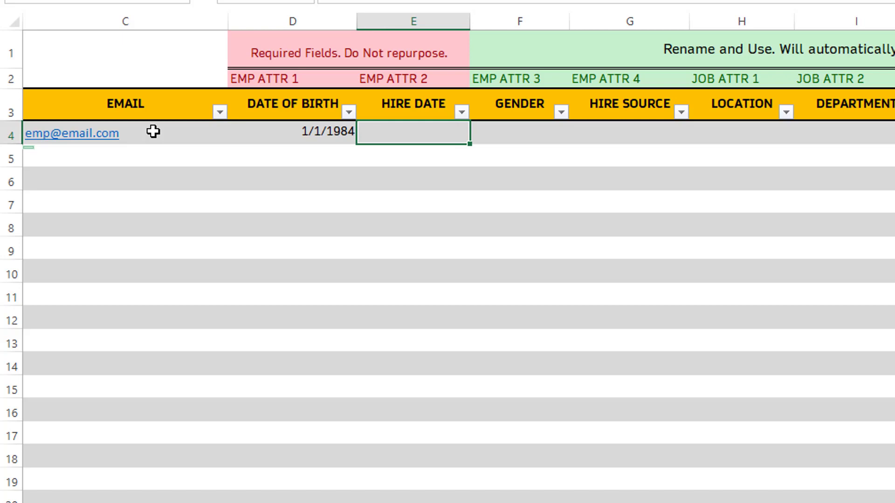
# - Enter 5/4/2017 as the employee's hire date in row 4
pyautogui.write('5/4/2019')
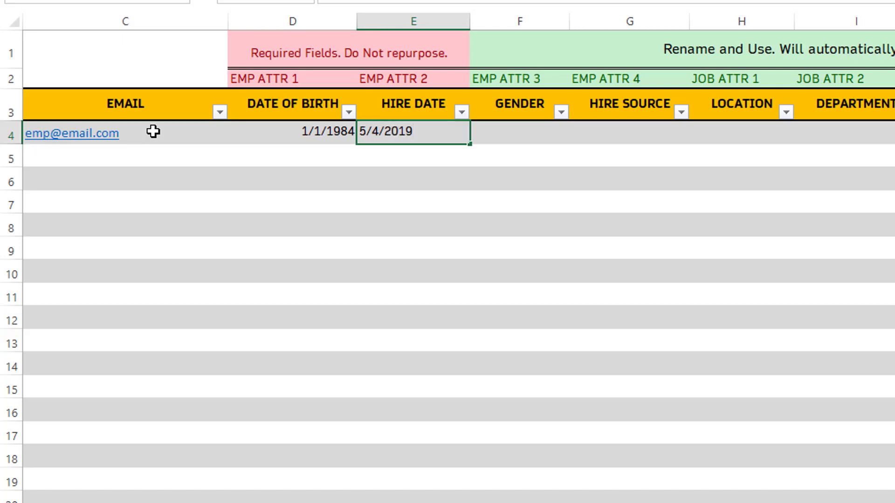
pyautogui.press('BackSpace')
pyautogui.write('7')
pyautogui.press('Return')
# - Enter Female as the employee's gender in row 4
pyautogui.press('Up')
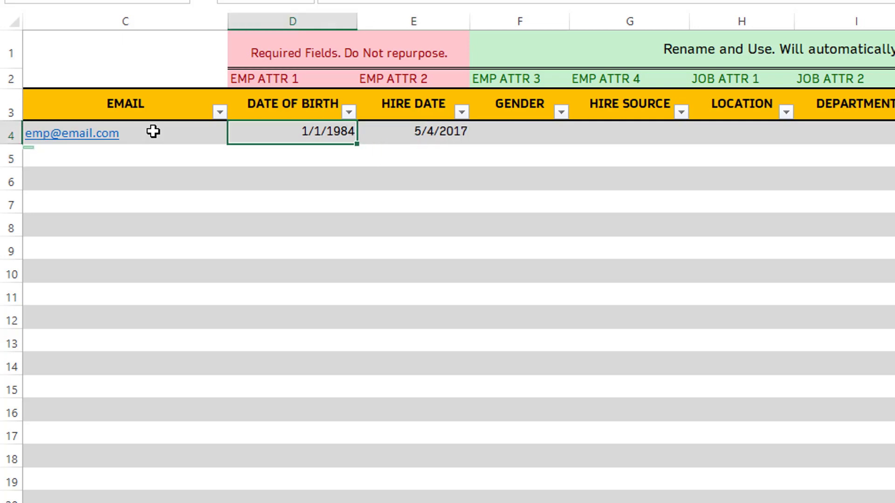
pyautogui.press('Right')
pyautogui.press('Right')
pyautogui.write('M')
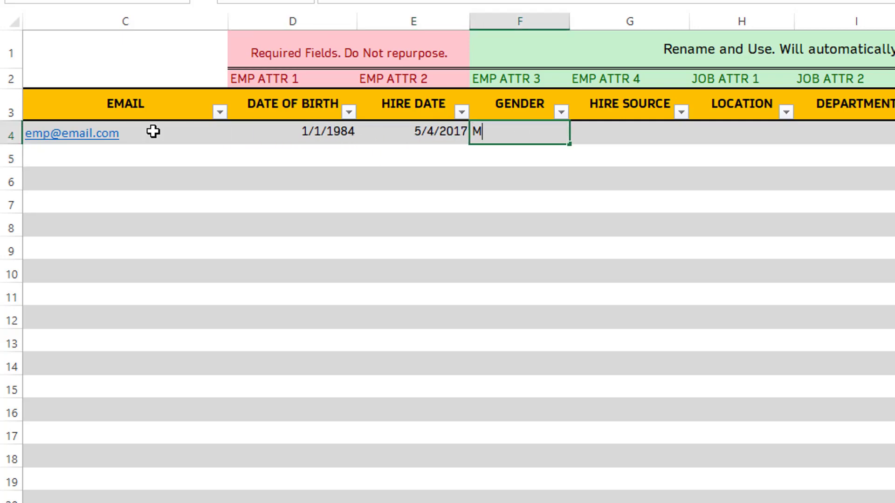
pyautogui.press('BackSpace')
pyautogui.write('Female')
pyautogui.press('Tab')
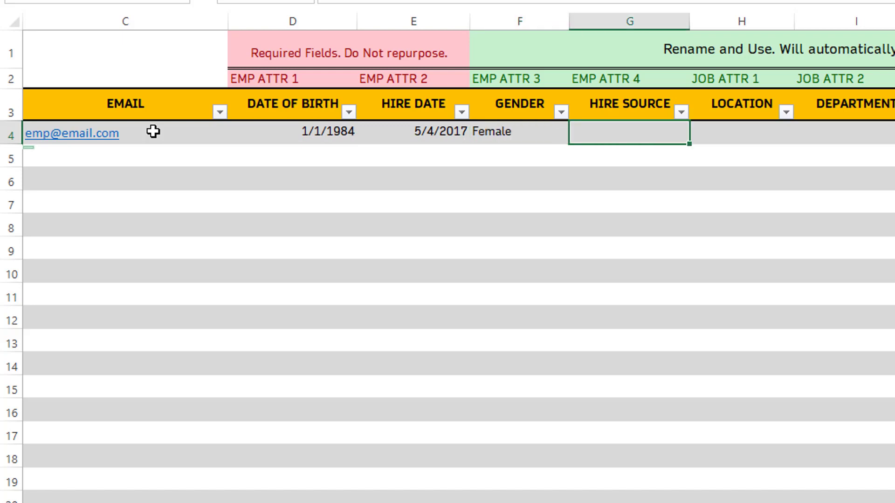
# - Enter LinkedIn as the employee's hire source and Sydney as the location
pyautogui.write('LinkedIn')
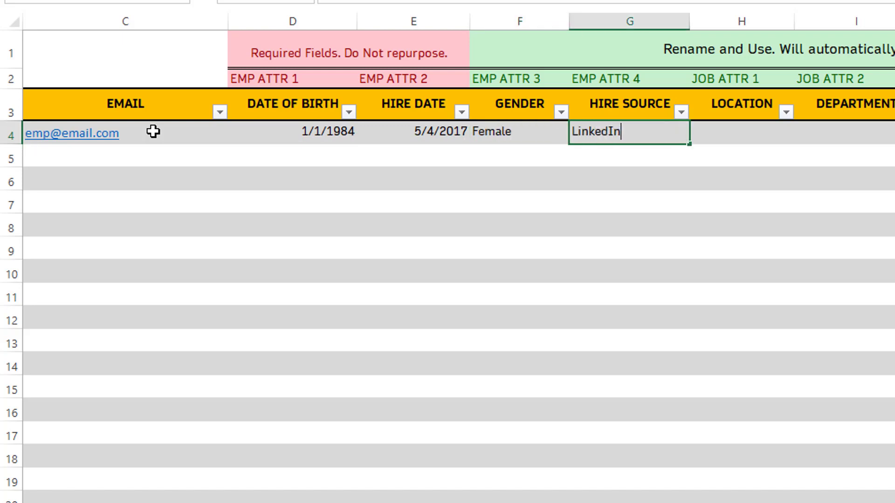
pyautogui.press('Tab')
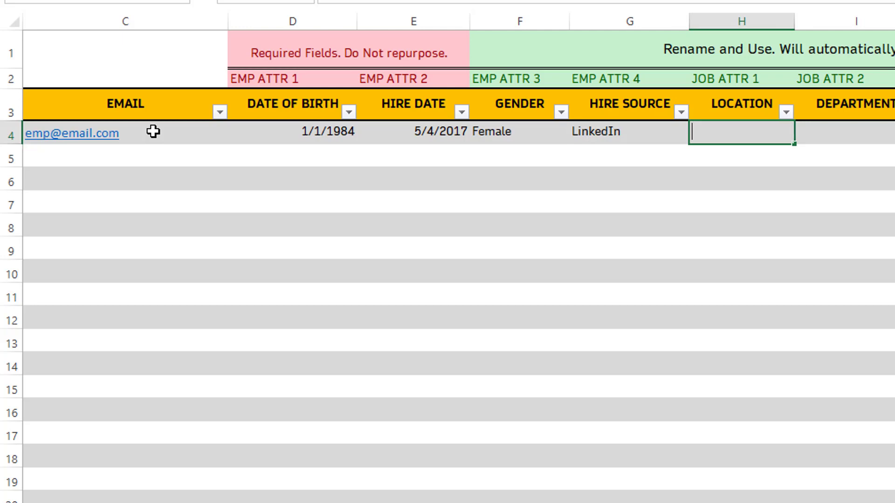
pyautogui.write('Sydney')
pyautogui.press('Tab')
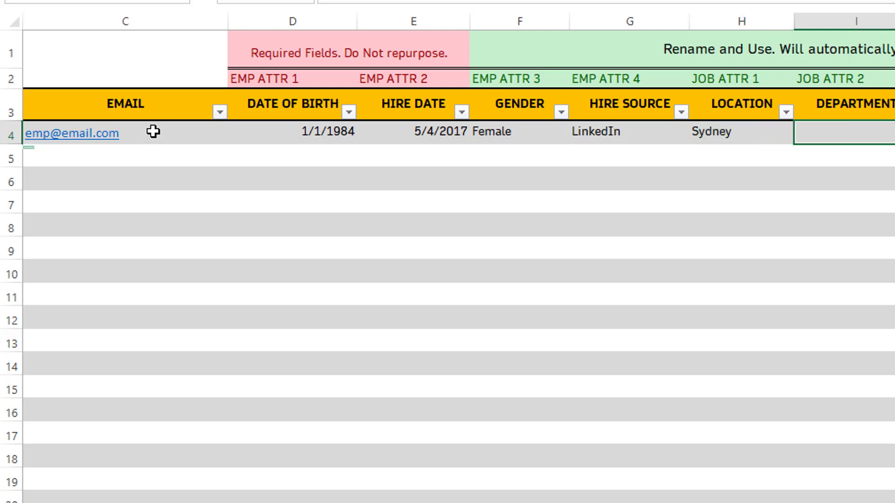
# - Replace the employee's location with London and enter Finance as the department
pyautogui.press('Left')
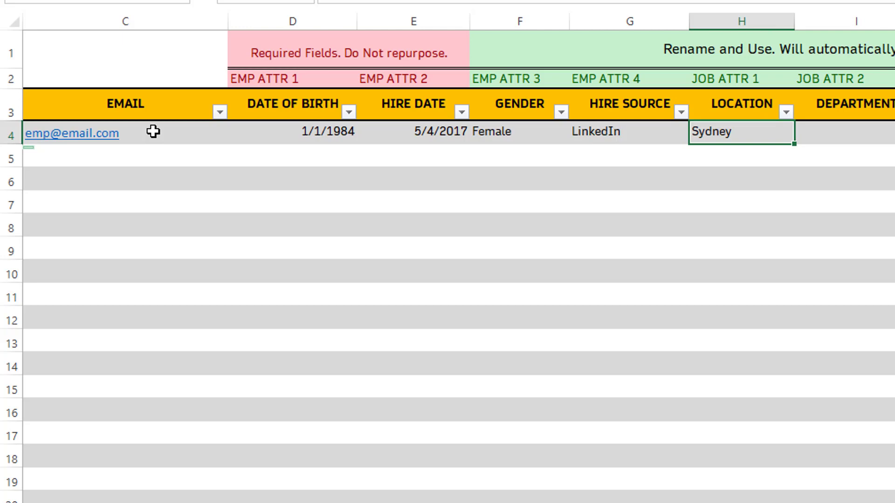
pyautogui.write('London')
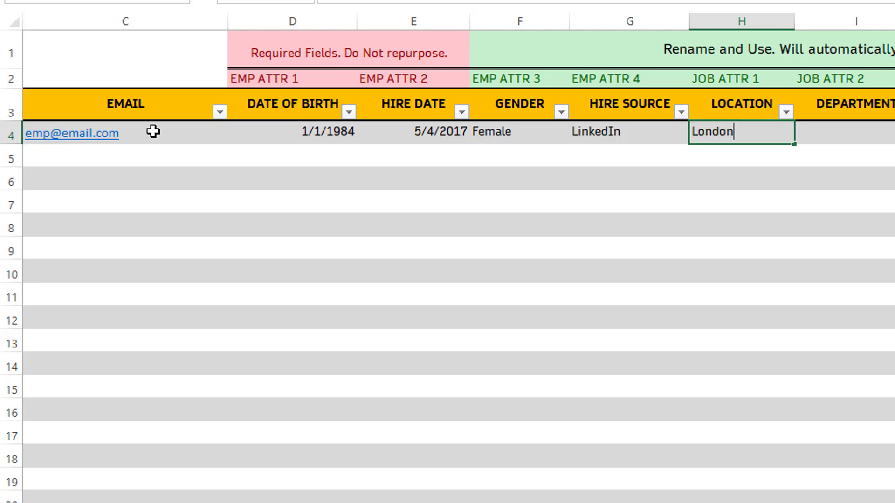
pyautogui.press('Tab')
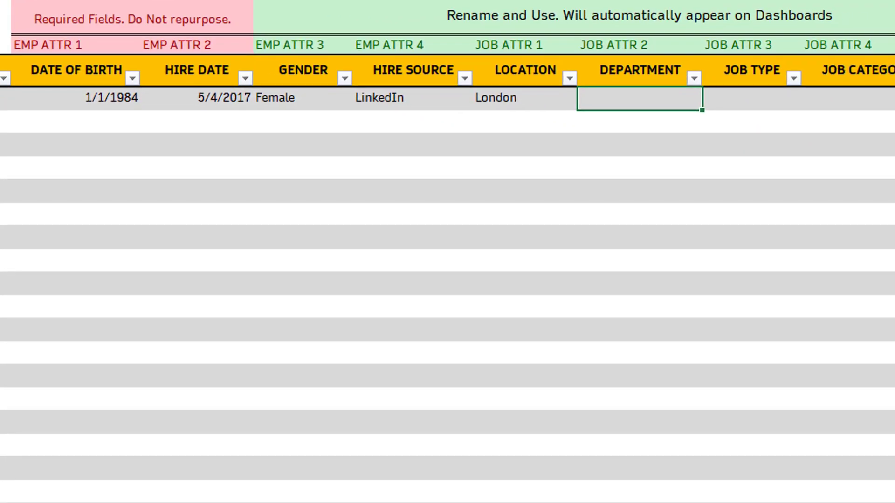
pyautogui.write('Finance')
pyautogui.press('Tab')
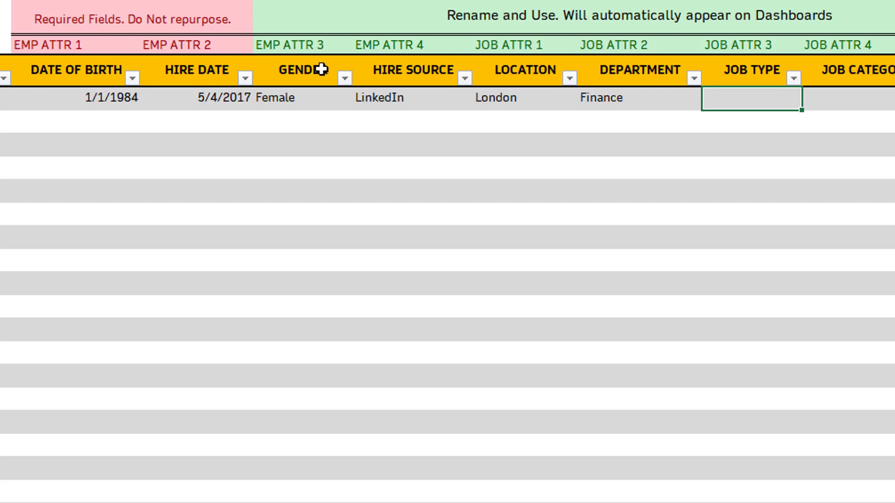
pyautogui.click(293, 70)
pyautogui.moveTo(494, 74); pyautogui.dragTo(846, 70)
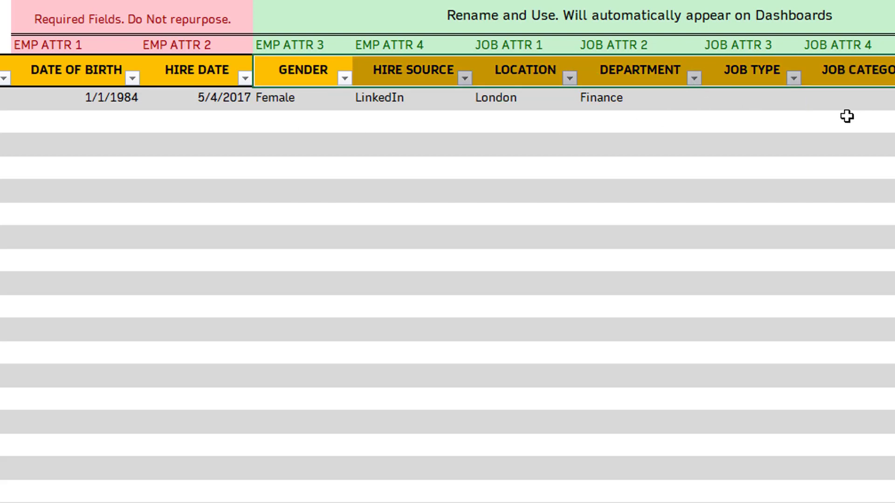
pyautogui.click(644, 100)
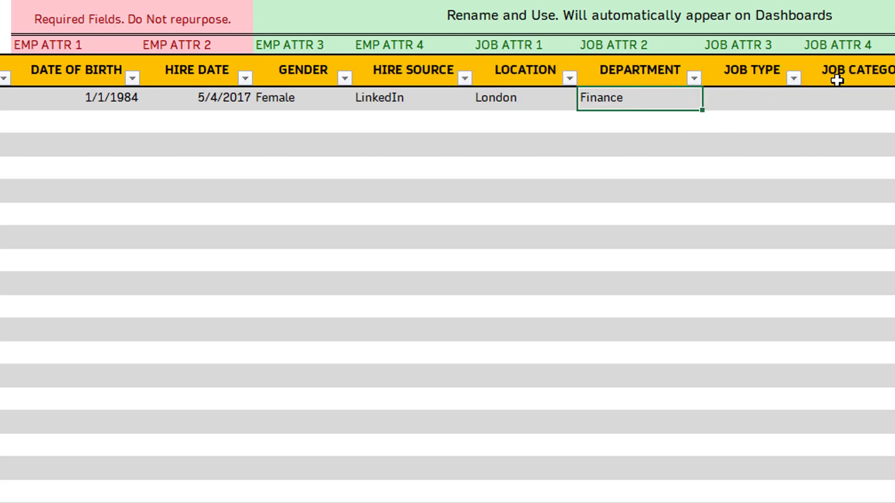
# - Enter Full-Time as the employee's job type in row 4
pyautogui.click(772, 93)
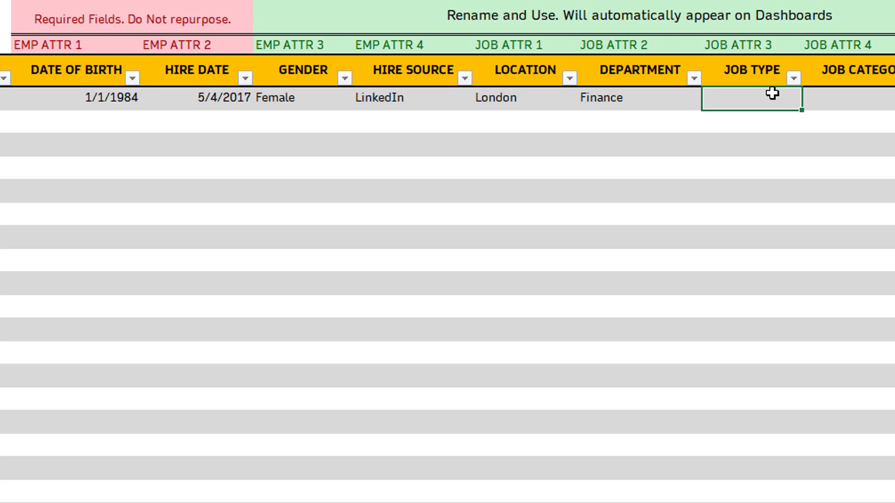
pyautogui.write('Full-Time')
pyautogui.press('Tab')
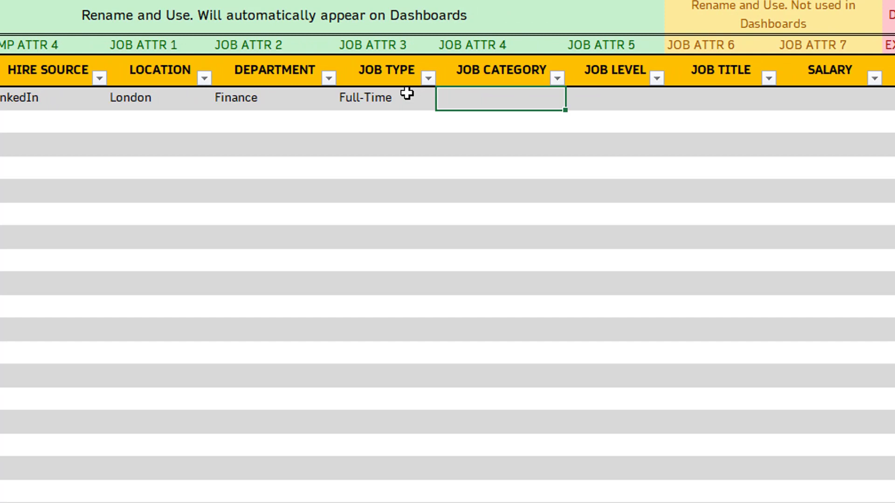
# - Enter Salaried as the employee's job category and M as the job level
pyautogui.write('Sala')
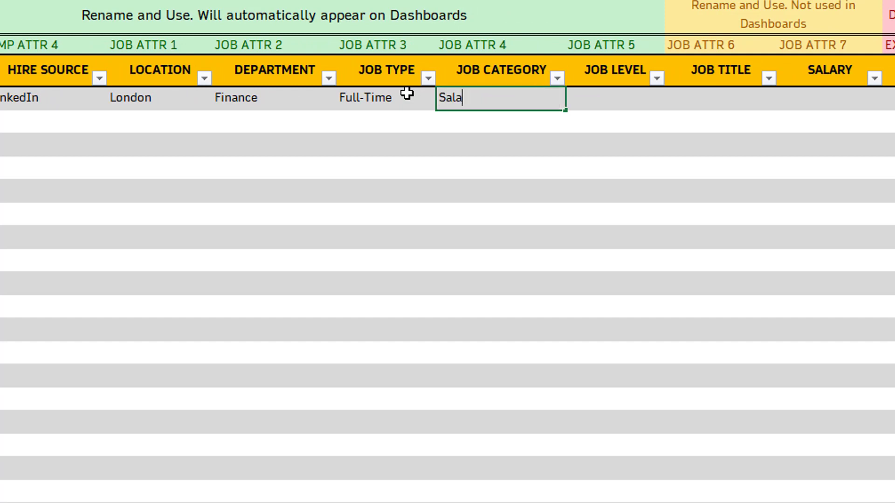
pyautogui.write('ried')
pyautogui.press('Tab')
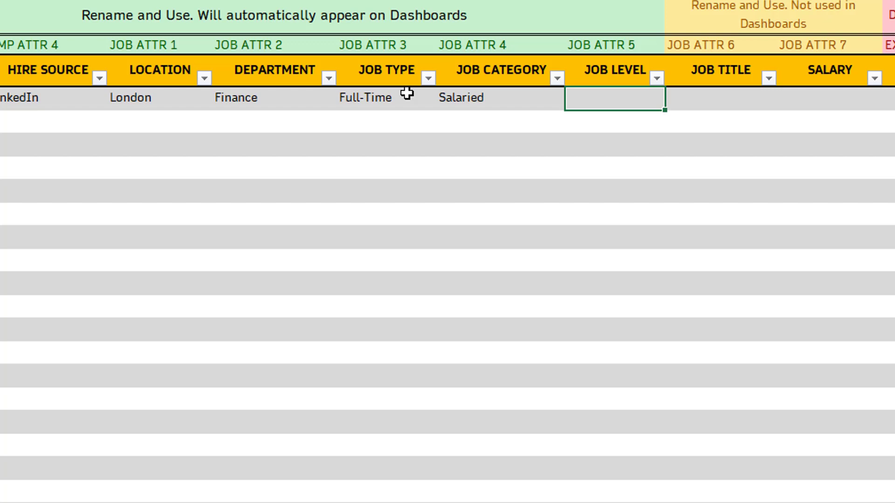
pyautogui.write('M')
pyautogui.press('Tab')
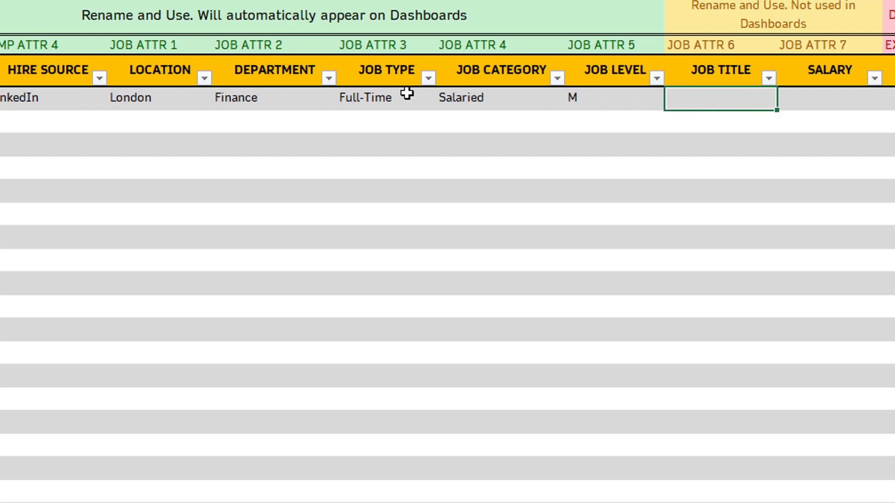
# - Enter Sr. Analyst as the employee's job title and 45000 as the salary in row 4
pyautogui.write('S')
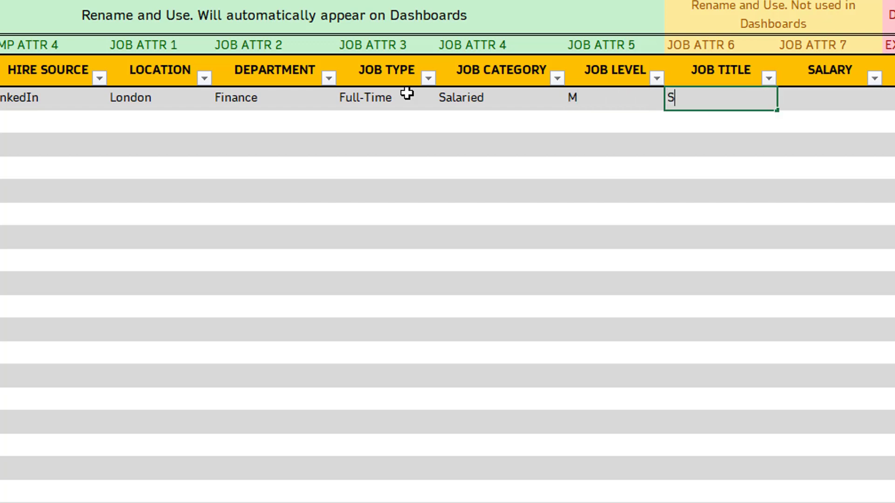
pyautogui.write('r. Analyst')
pyautogui.press('Tab')
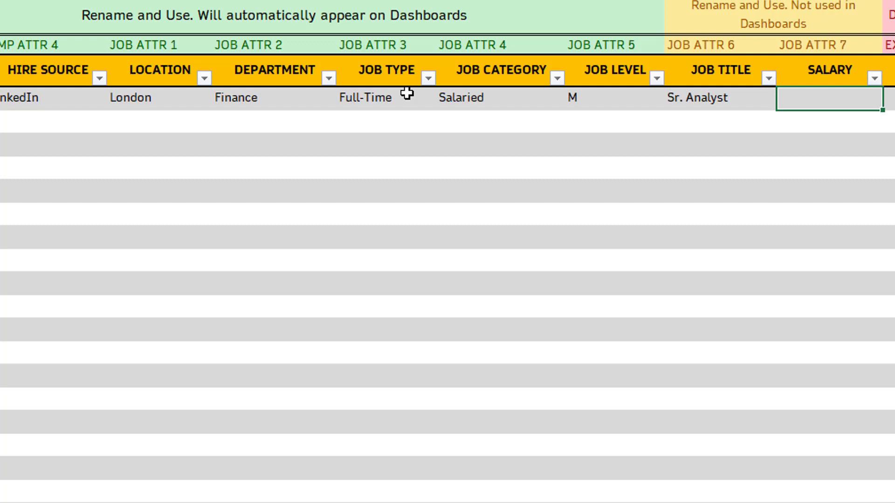
pyautogui.write('45000')
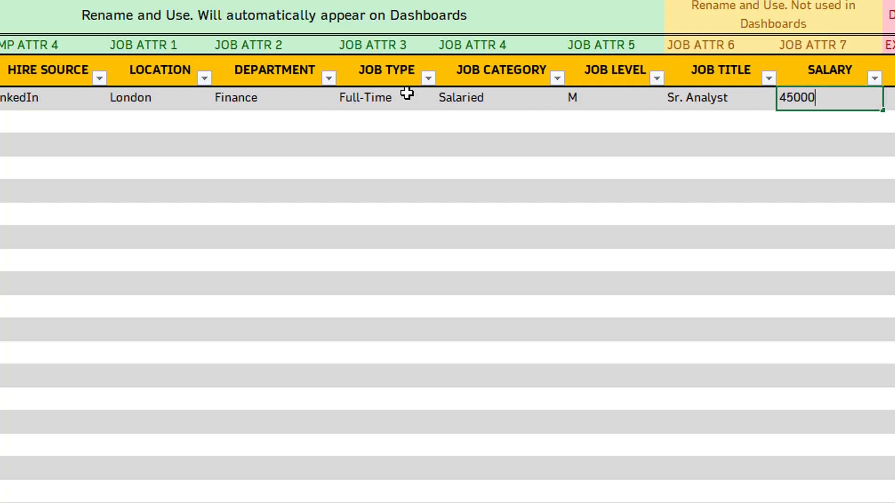
pyautogui.press('Tab')
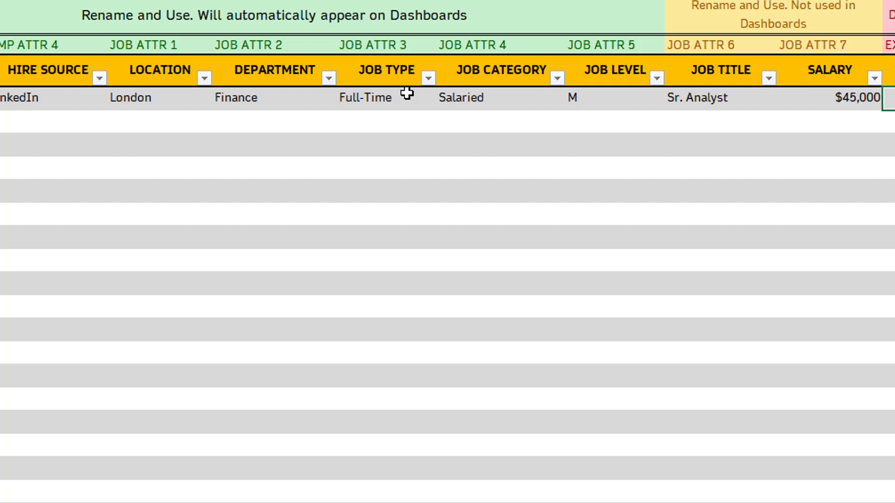
pyautogui.moveTo(699, 46); pyautogui.dragTo(781, 45)
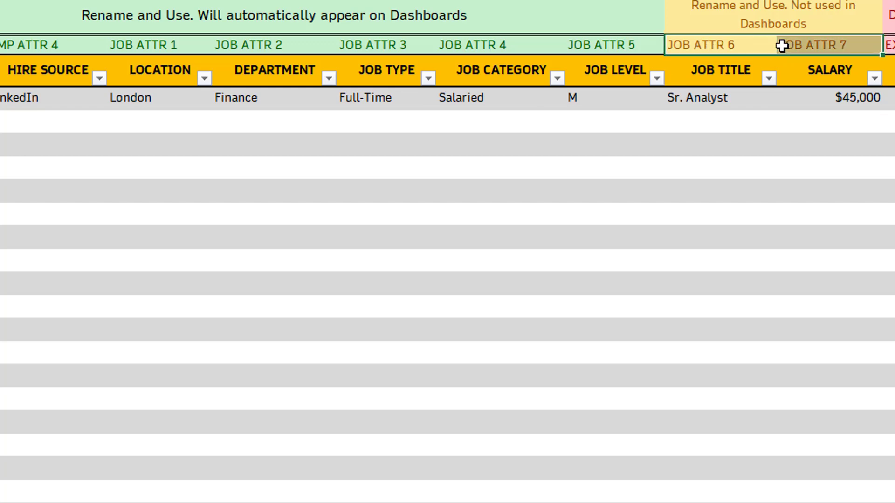
pyautogui.click(740, 102)
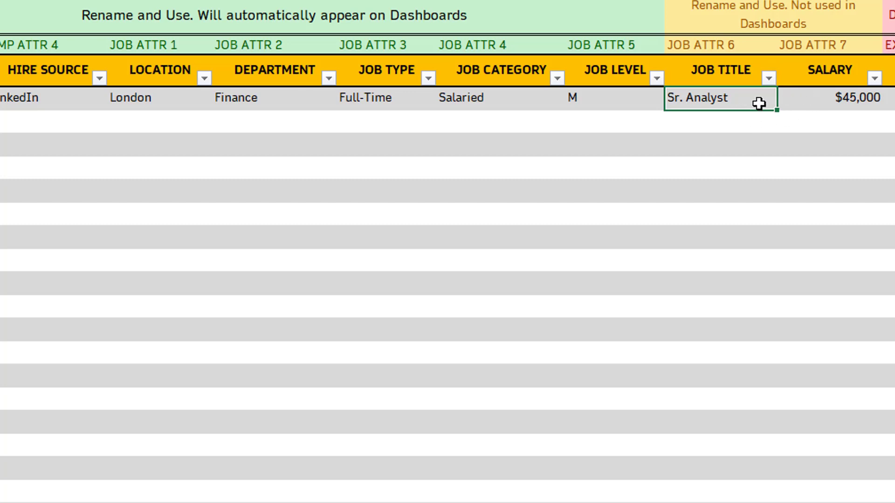
pyautogui.click(825, 103)
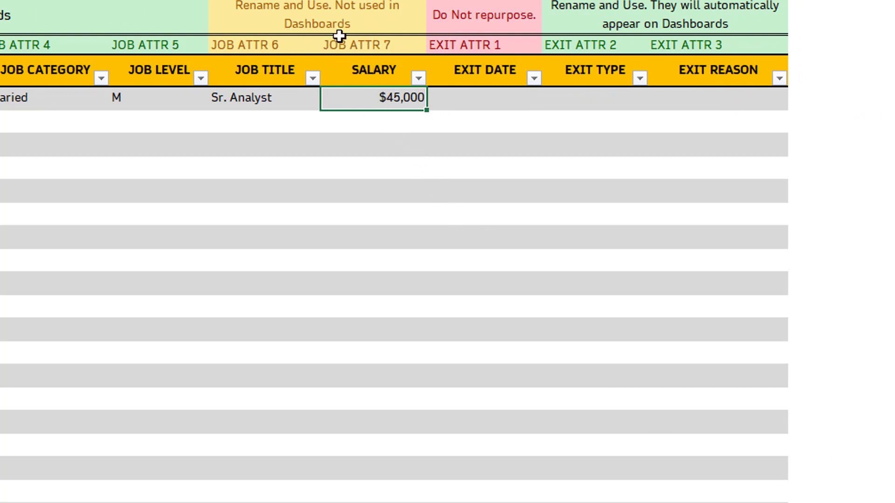
# - Enter Voluntary as the employee's exit type in row 4
pyautogui.click(463, 93)
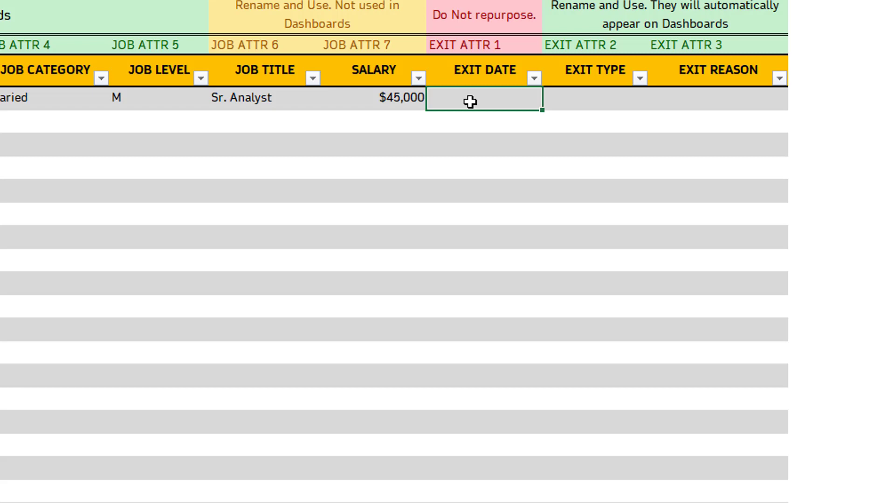
pyautogui.click(575, 97)
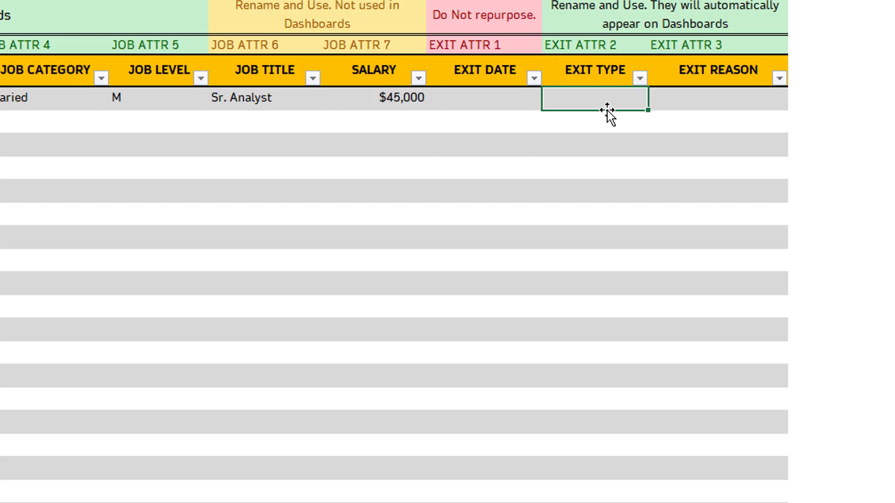
pyautogui.write('Voluntary')
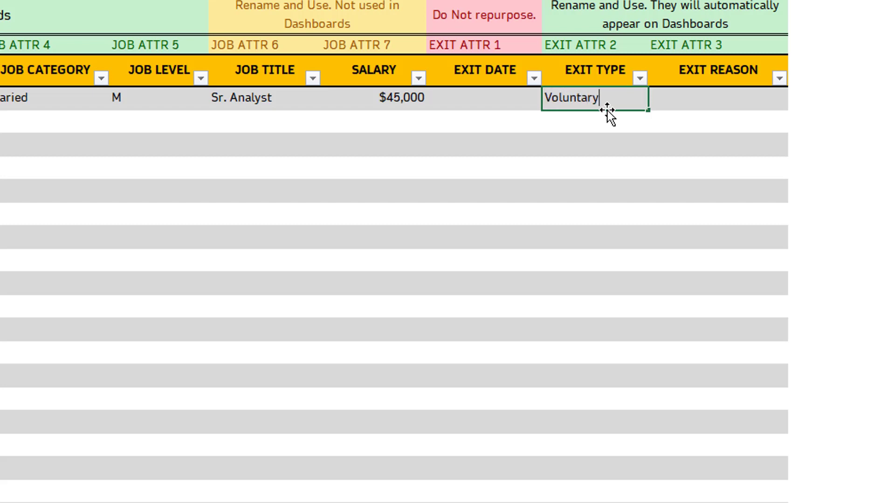
pyautogui.press('Tab')
pyautogui.press('Left')
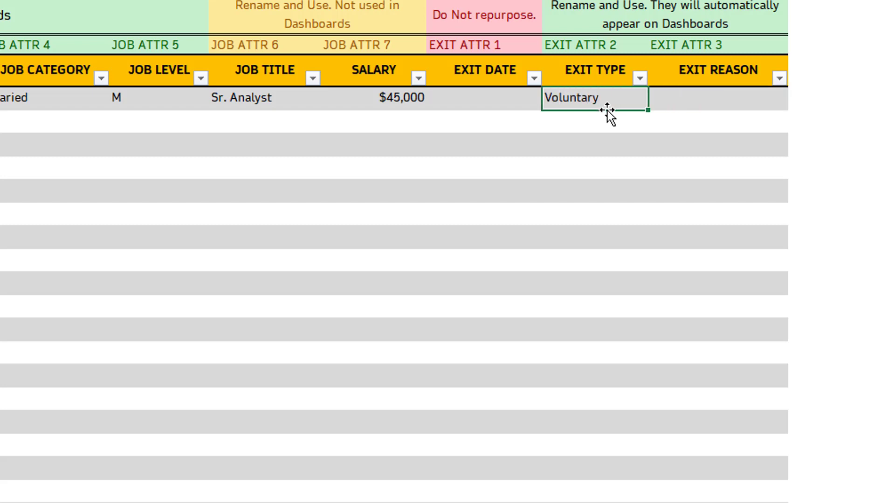
pyautogui.press('Left')
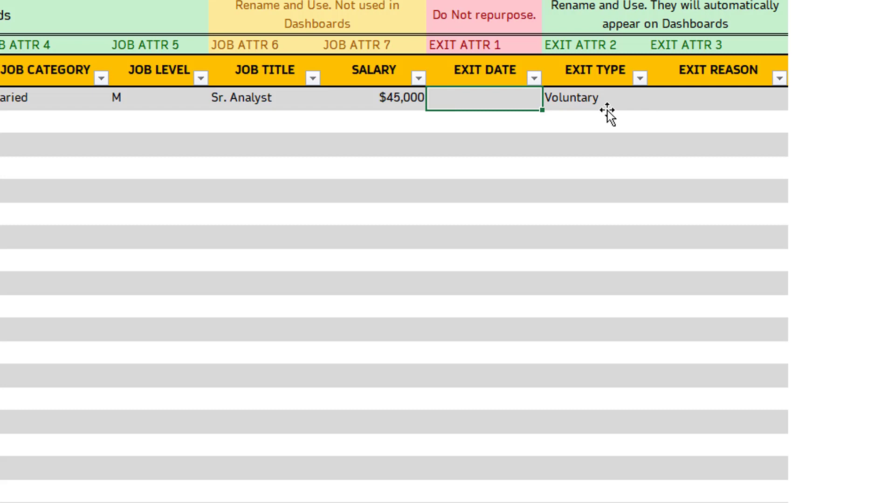
# - Enter 5/4/2019 as the employee's exit date and Personal as the exit reason
pyautogui.write('5/')
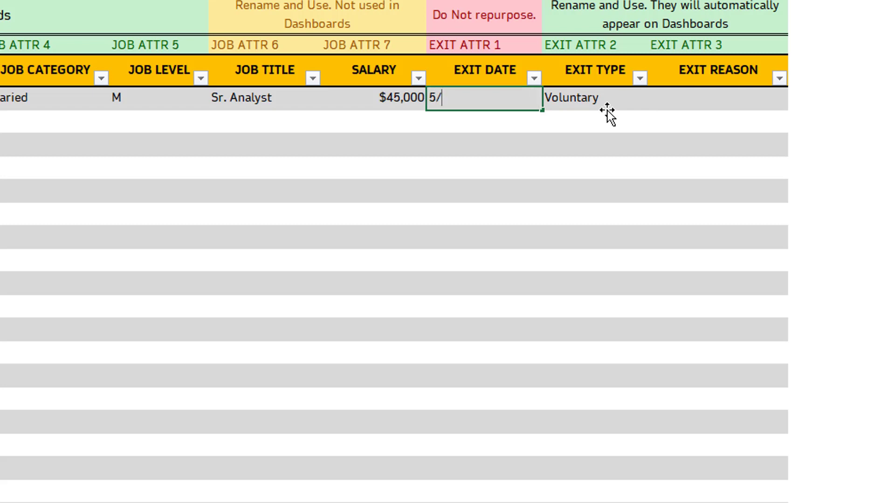
pyautogui.write('4/2019')
pyautogui.press('Tab')
pyautogui.press('Tab')
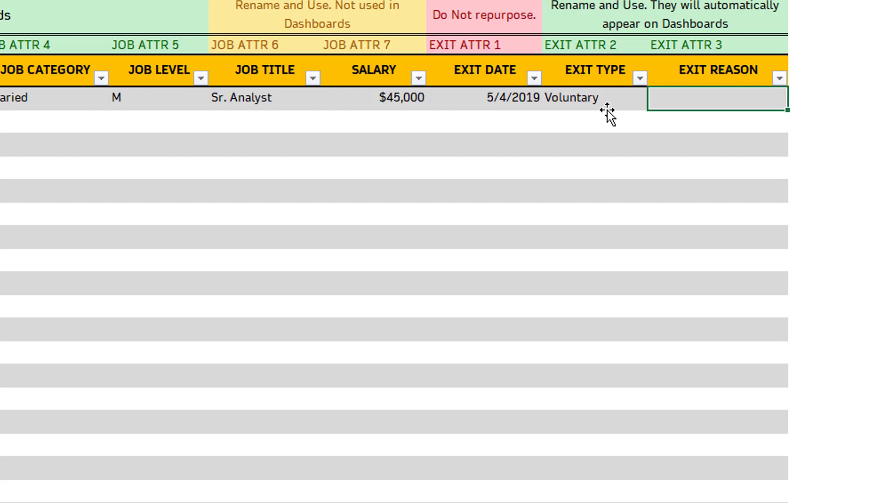
pyautogui.write('Personal')
pyautogui.press('Return')
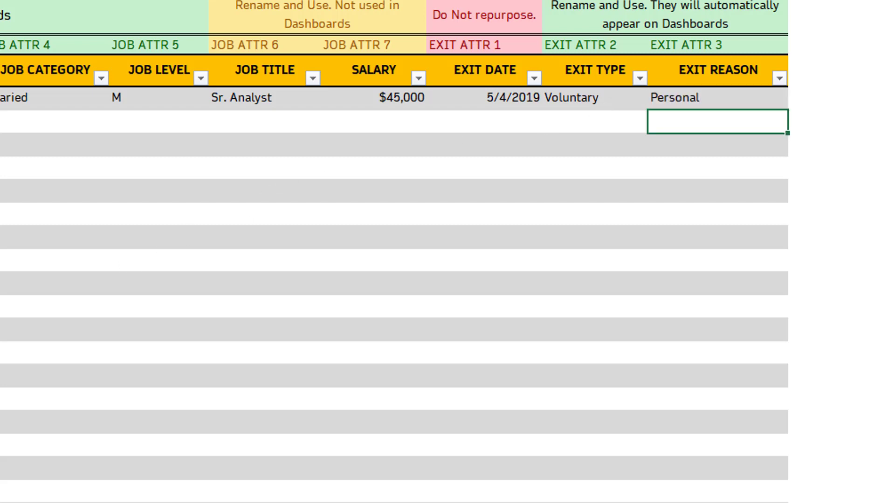
# - Open the Retention Dashboard sheet and refresh the workbook's data
pyautogui.hotkey('ctrl', 'Home')
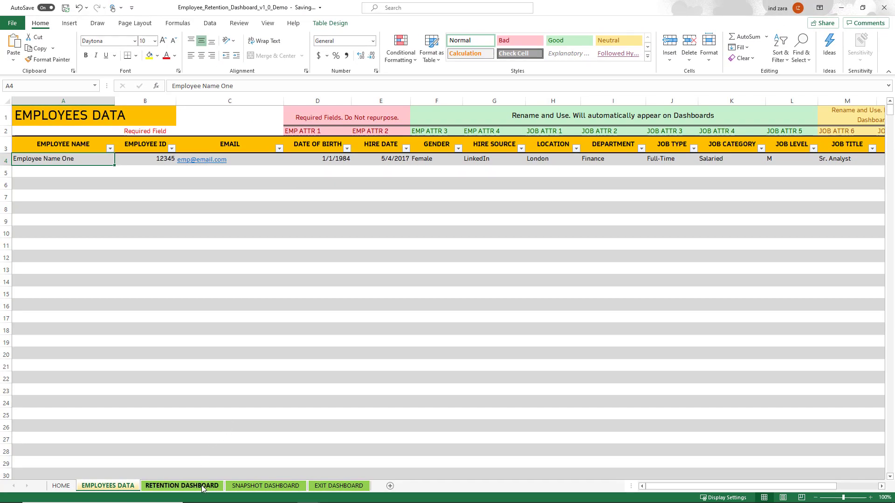
pyautogui.click(203, 489)
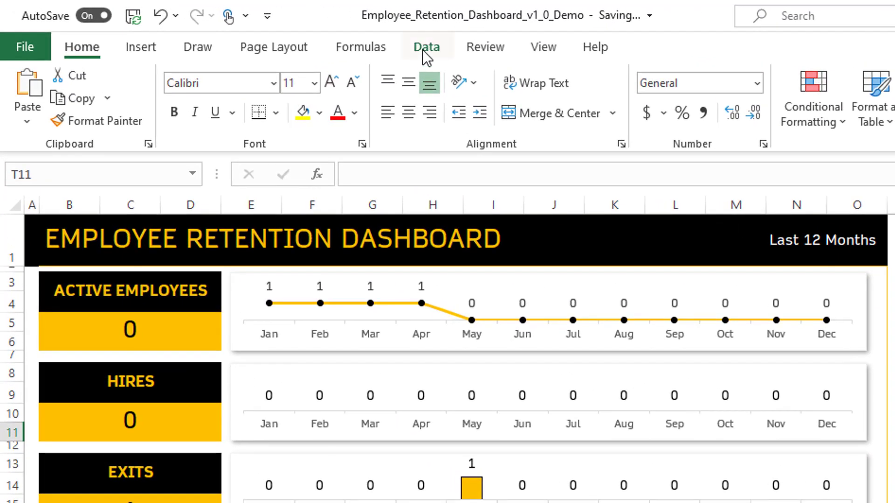
pyautogui.click(208, 24)
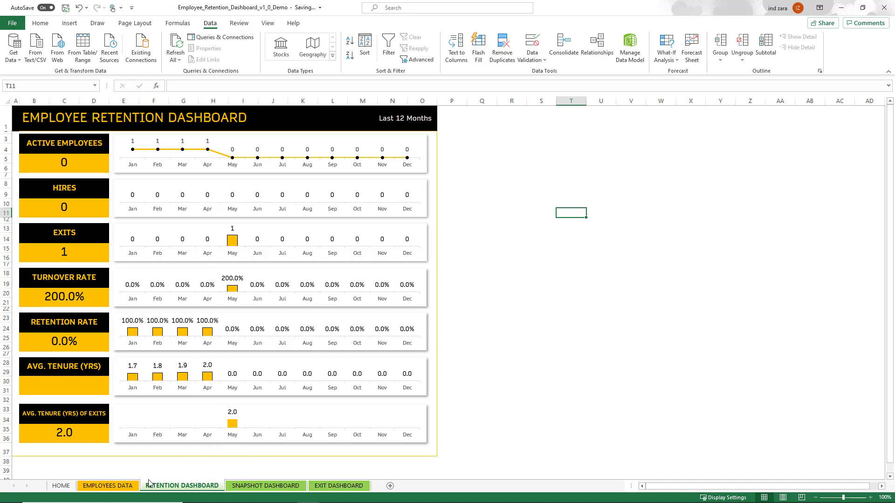
# - Clear the exit date, exit type and exit reason from the employee's row on the Employees Data sheet
pyautogui.click(108, 486)
pyautogui.hotkey('ctrl', 'Right')
pyautogui.hotkey('ctrl', 'Right')
pyautogui.hotkey('ctrl', 'Right')
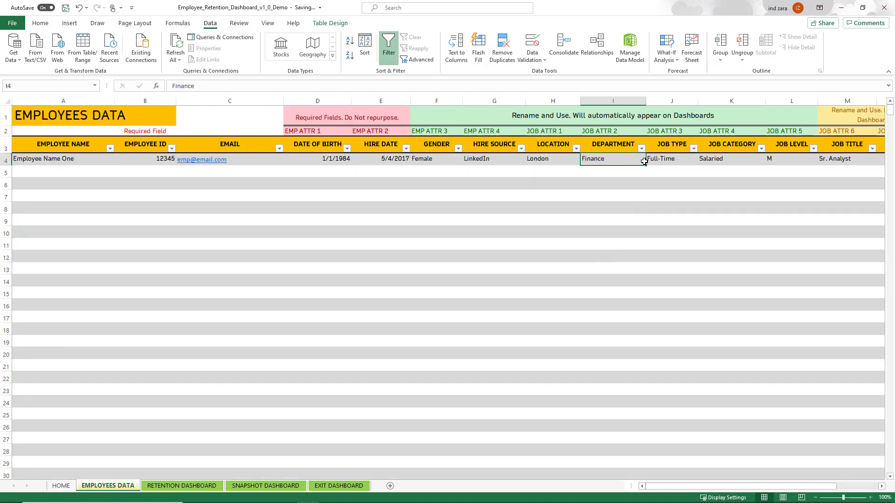
pyautogui.hotkey('ctrl', 'Left')
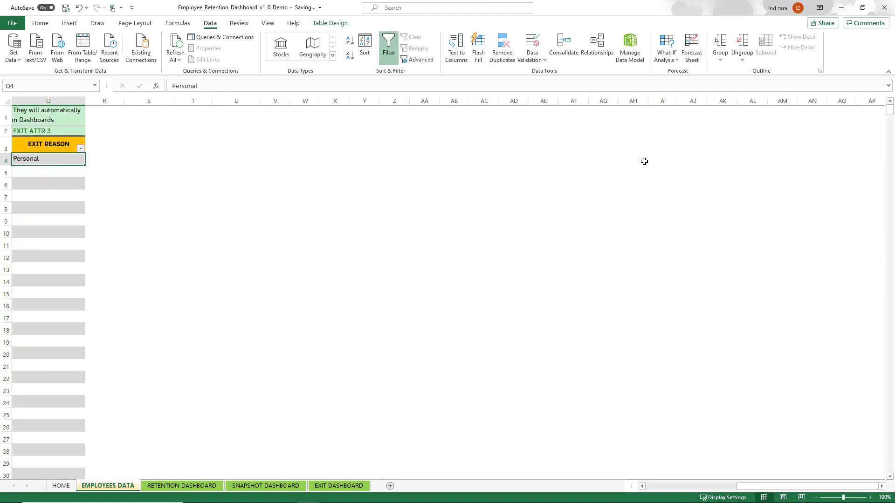
pyautogui.press('Left')
pyautogui.press('Left')
pyautogui.hotkey('shift', 'Right')
pyautogui.hotkey('shift', 'Right')
pyautogui.press('Delete')
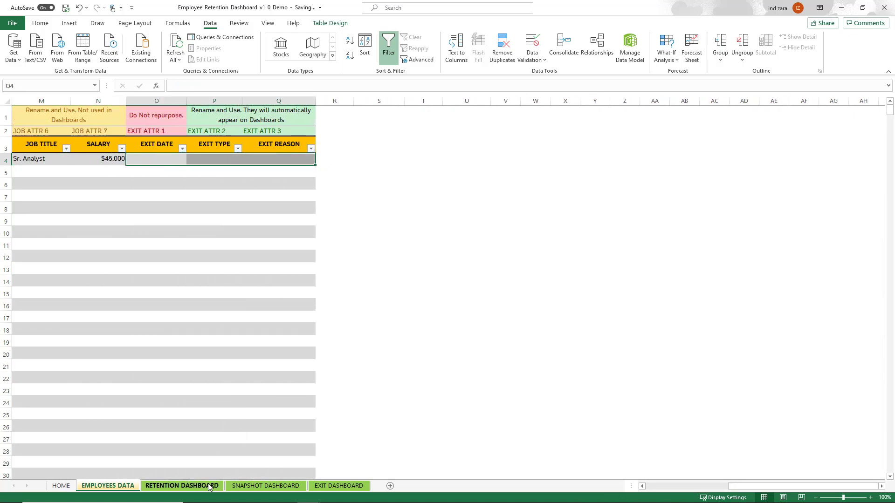
# - Check the Retention Dashboard, and refresh all data to update the Snapshot Dashboard for the active employee
pyautogui.click(182, 486)
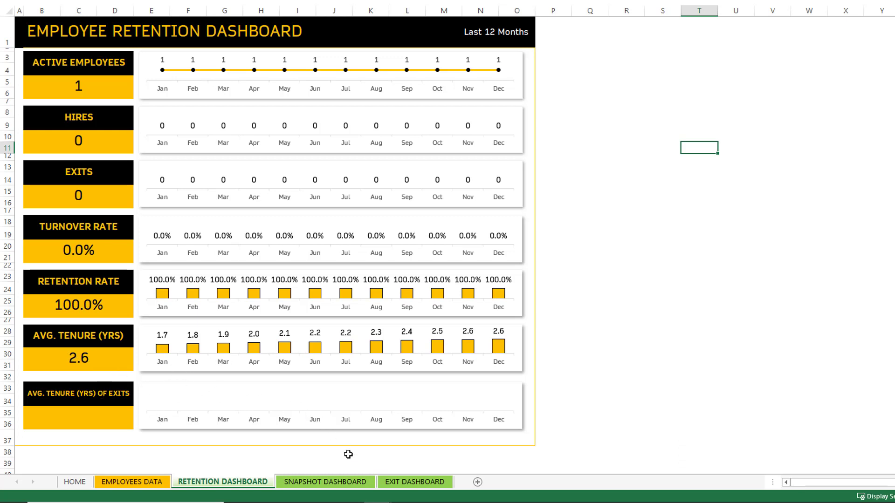
pyautogui.click(330, 482)
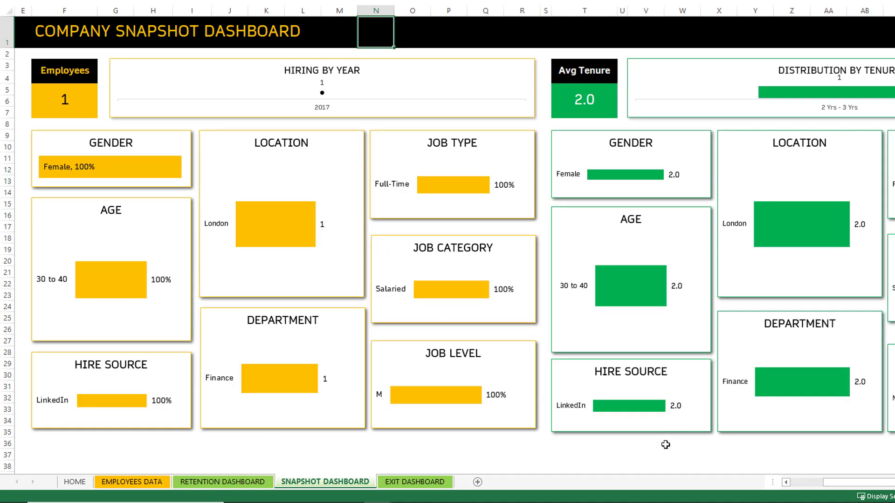
pyautogui.click(820, 483)
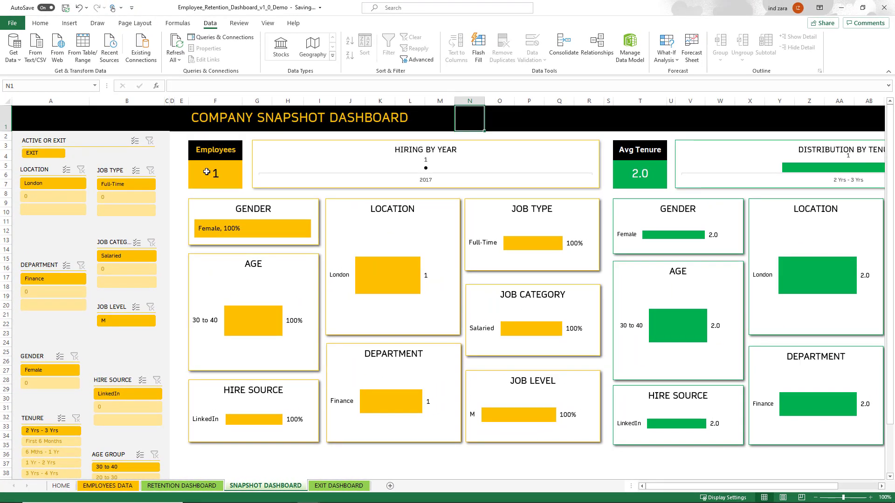
pyautogui.click(207, 172)
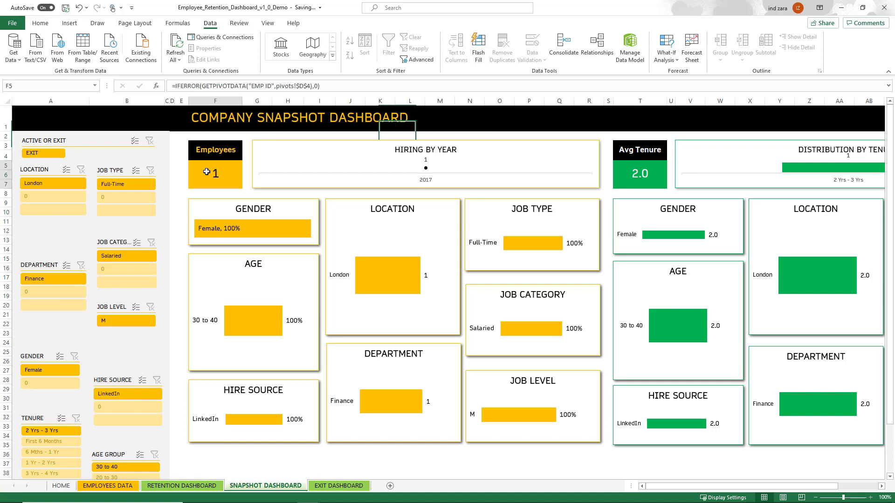
pyautogui.click(177, 45)
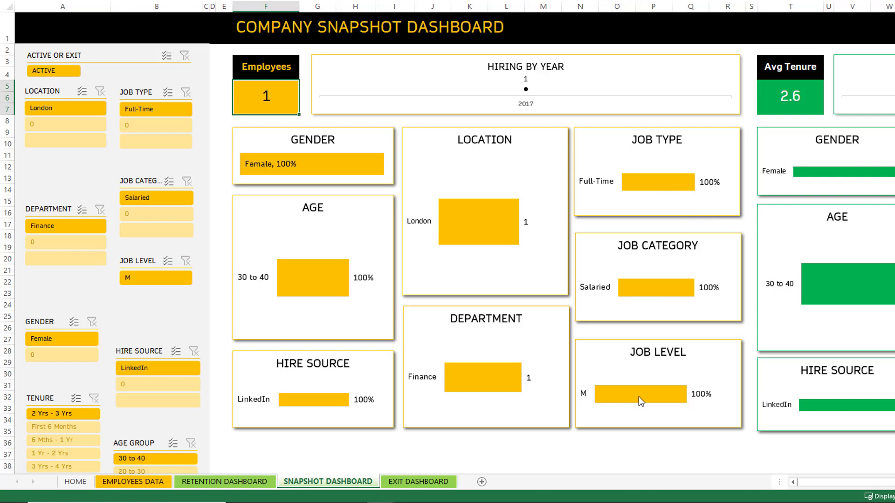
pyautogui.moveTo(489, 394)
# - Return to the start of the Employees Data sheet and show the Employee_Retention_Dashboard_Sample workbook in a smaller window over it
pyautogui.click(149, 483)
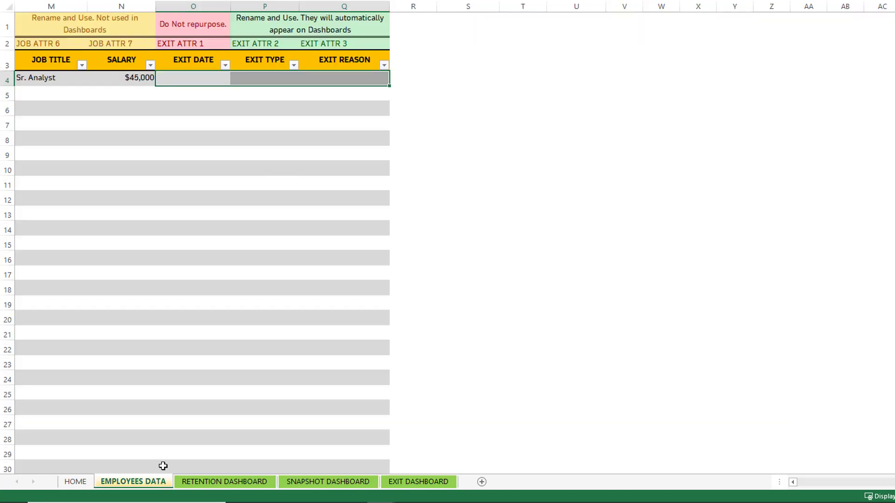
pyautogui.hscroll(-5, 886, 485)
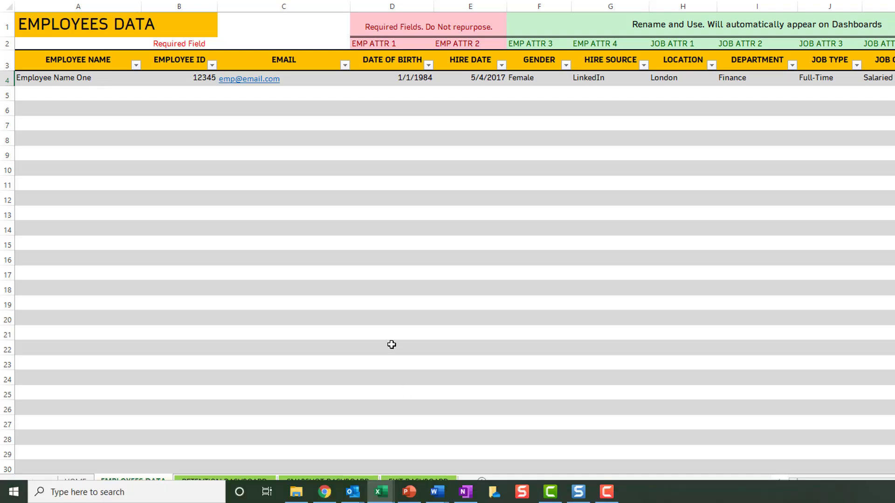
pyautogui.click(350, 244)
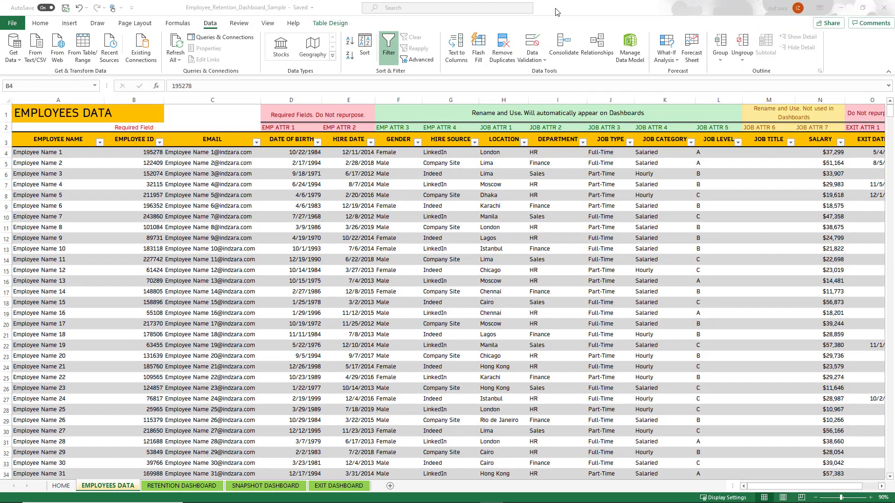
pyautogui.doubleClick(556, 12)
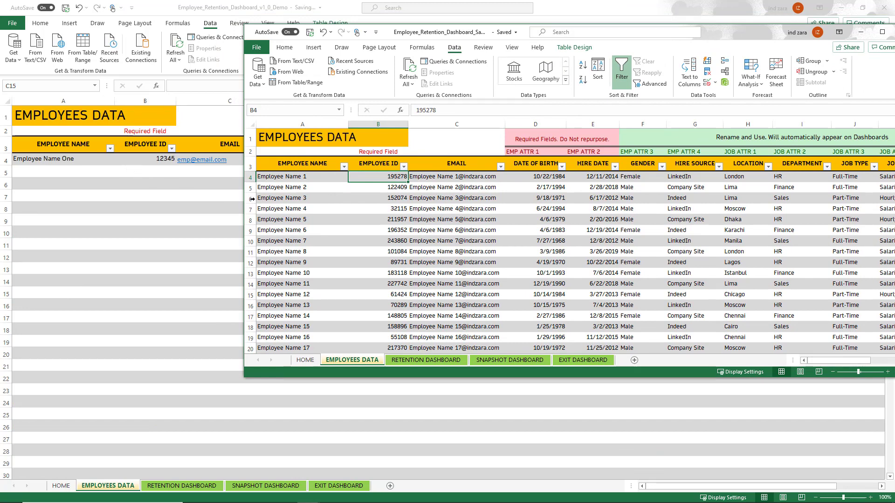
# - Select all employee records from row 4 to row 125, from Employee Name through Exit Reason, in the sample workbook and copy them
pyautogui.click(297, 199)
pyautogui.click(298, 180)
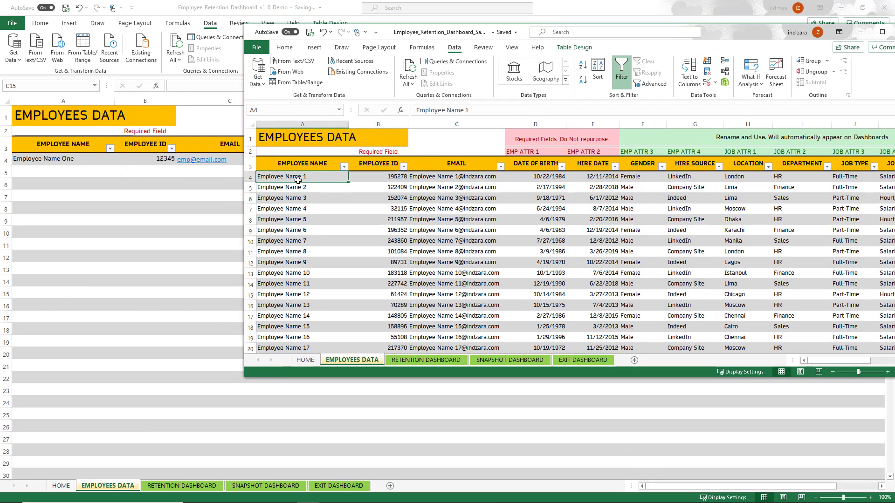
pyautogui.hotkey('shift', 'space')
pyautogui.hscroll(1, 298, 180)
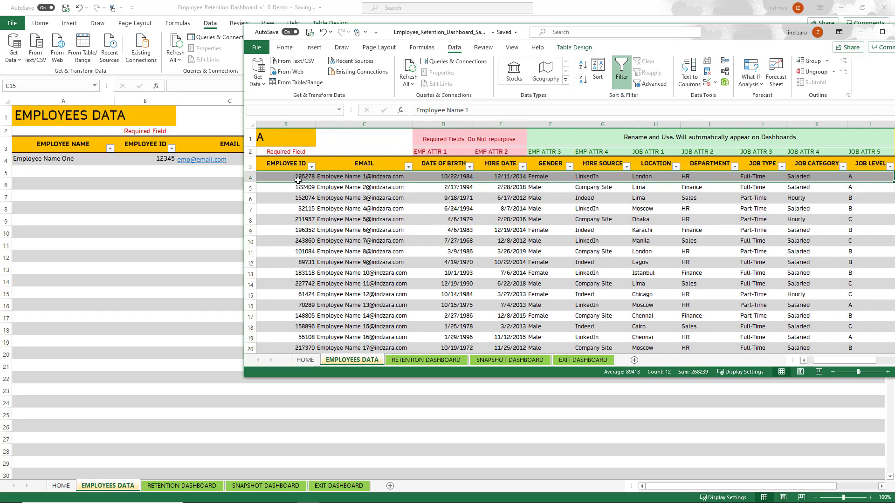
pyautogui.hscroll(2, 298, 179)
pyautogui.hscroll(3, 298, 180)
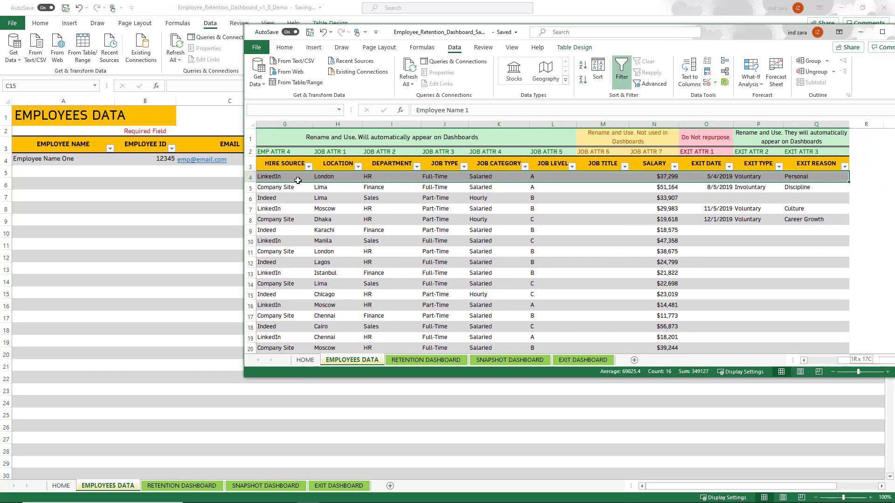
pyautogui.hotkey('ctrl', 'shift', 'Down')
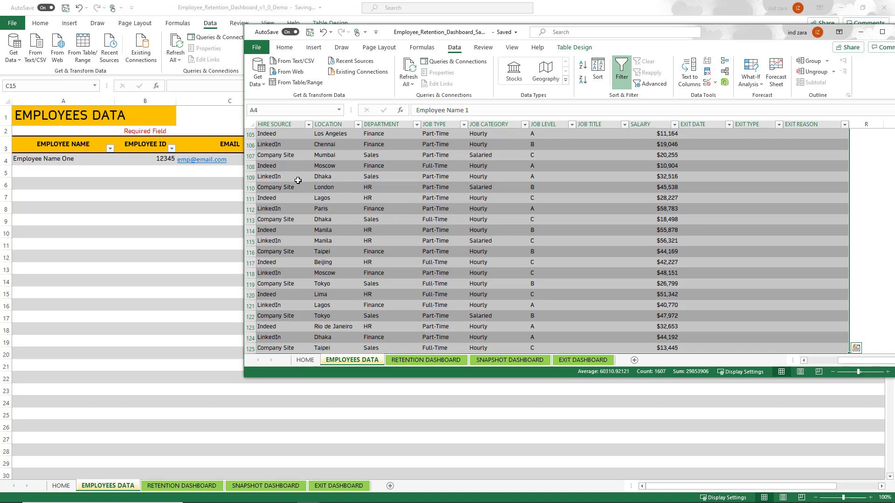
pyautogui.scroll(-2, 400, 194)
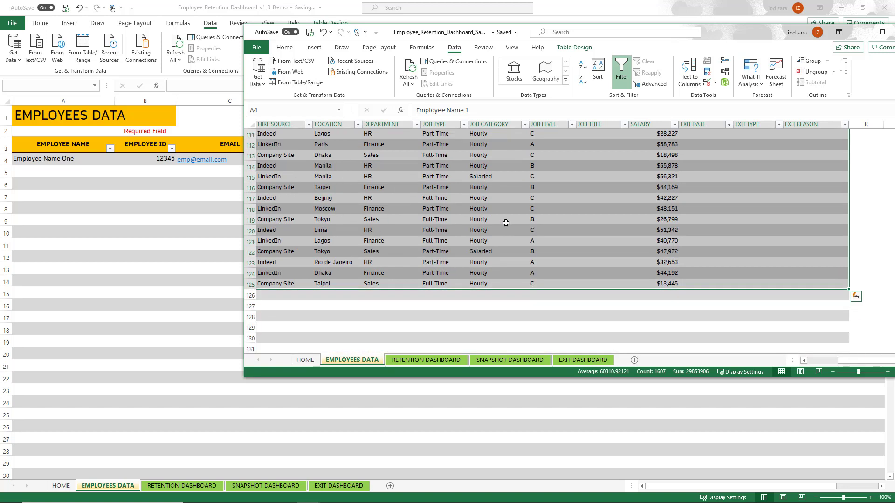
pyautogui.rightClick(475, 180)
pyautogui.click(504, 205)
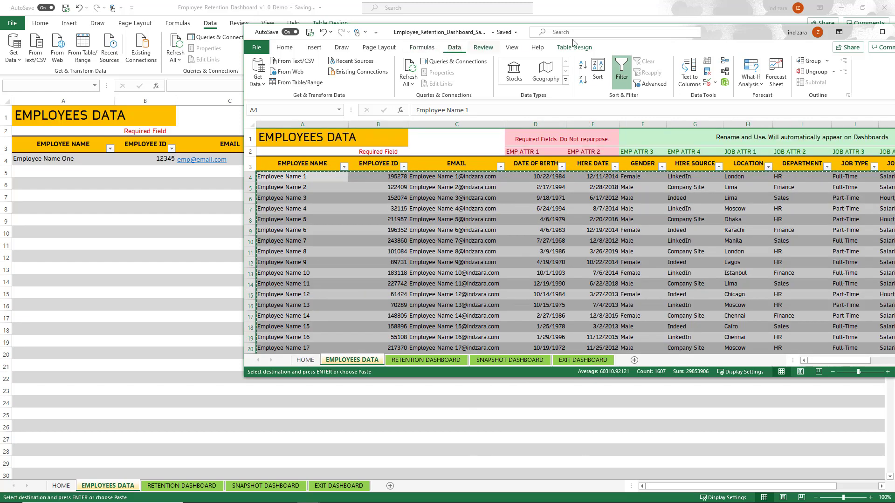
# - Move the sample workbook's window clear of the demo workbook's column headers and copy the selected employee records again
pyautogui.moveTo(720, 31); pyautogui.dragTo(765, 55)
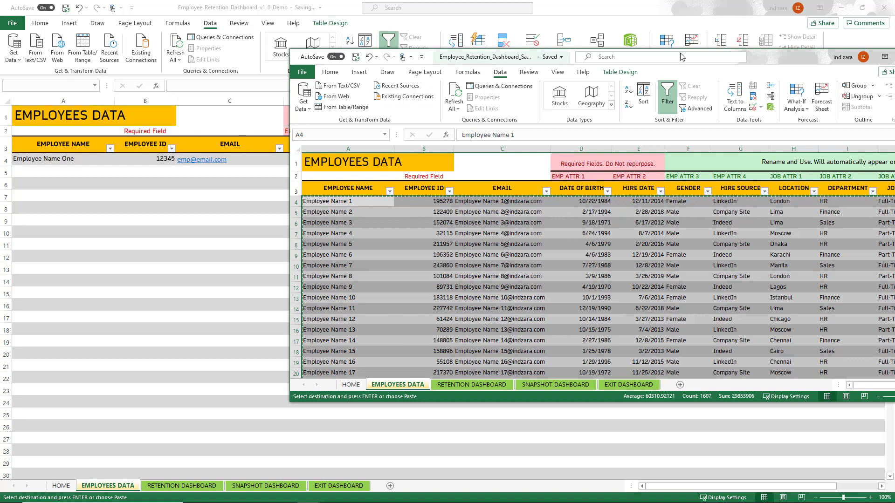
pyautogui.moveTo(680, 56); pyautogui.dragTo(473, 178)
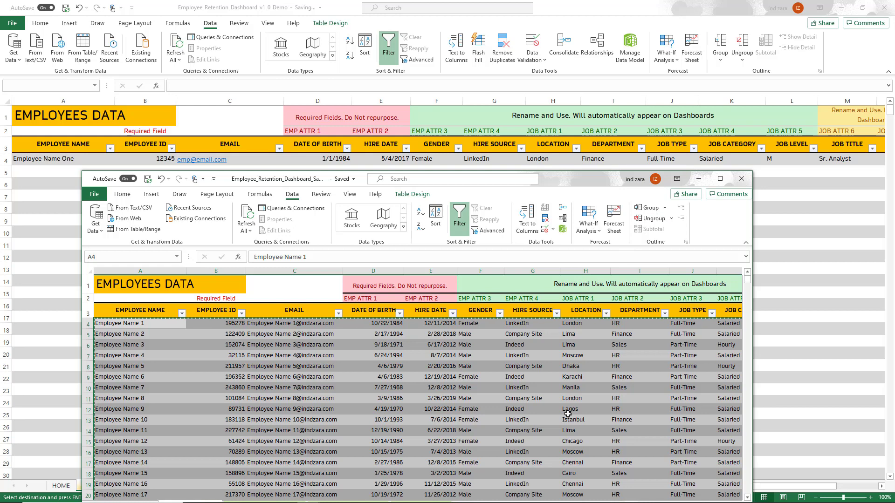
pyautogui.rightClick(382, 363)
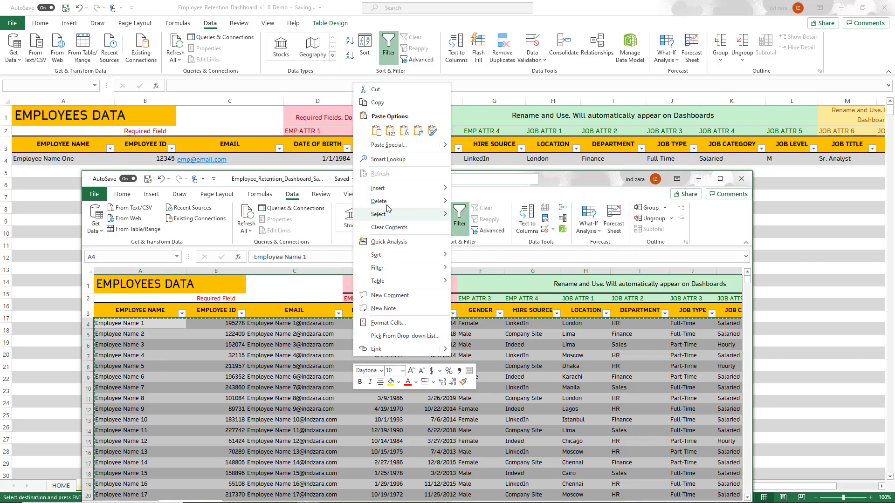
pyautogui.click(385, 104)
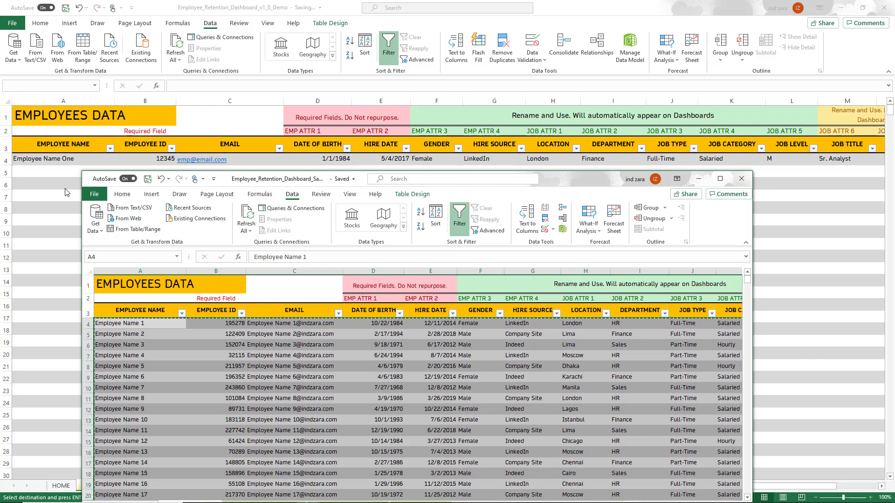
# - Paste the copied employee records as values into the demo workbook's Employees Data sheet, starting at cell A4
pyautogui.hotkey('alt', 'Tab')
pyautogui.rightClick(53, 158)
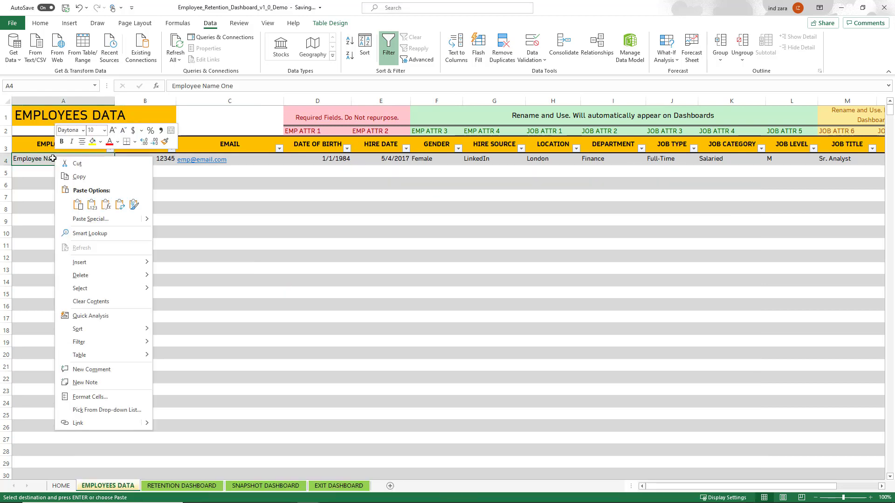
pyautogui.click(29, 159)
pyautogui.rightClick(48, 159)
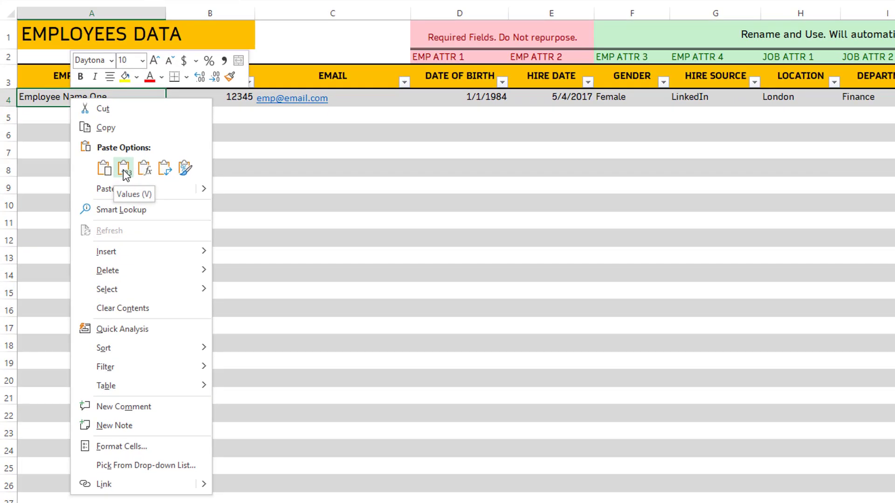
pyautogui.click(123, 170)
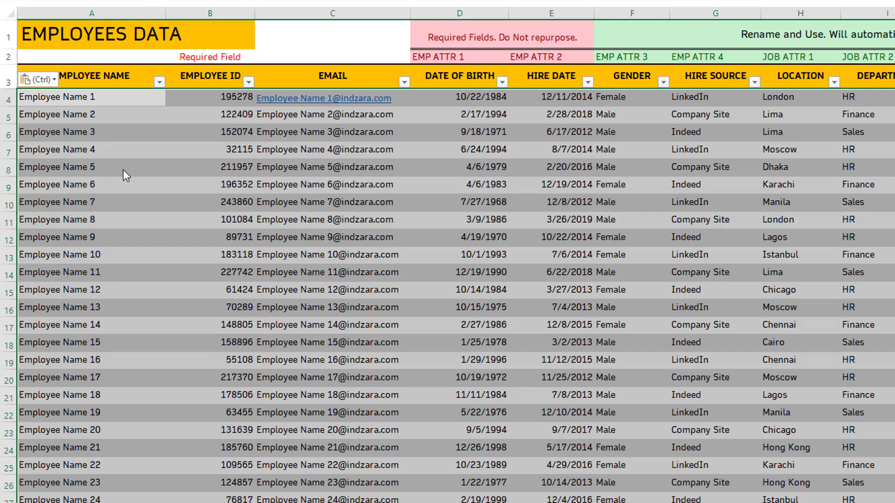
pyautogui.rightClick(97, 96)
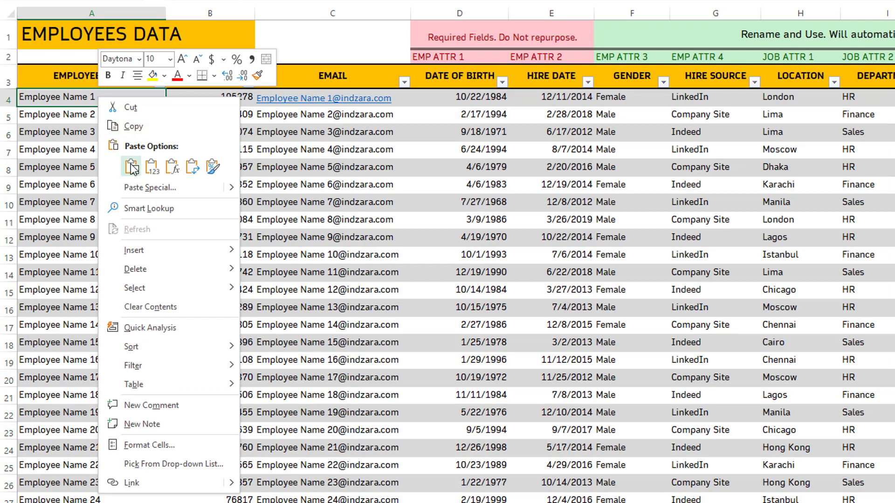
pyautogui.press('Escape')
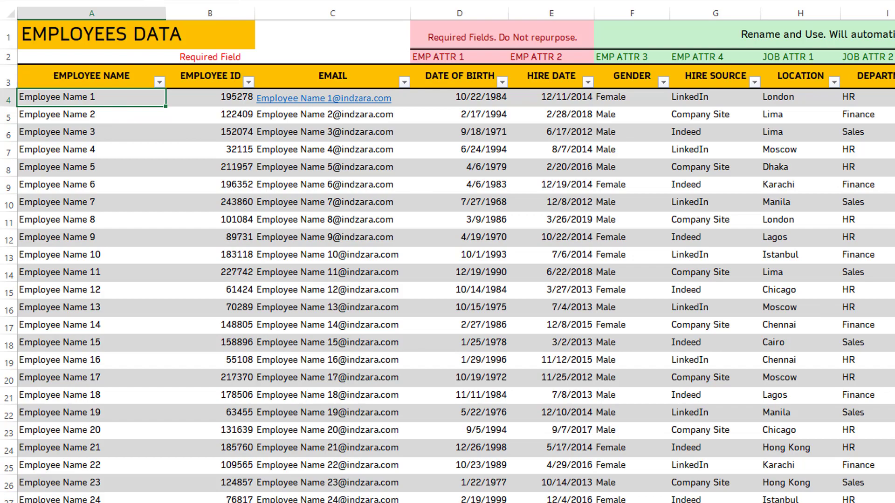
# - Check the pasted records through to the exit columns and open the Retention Dashboard sheet
pyautogui.hscroll(3, 448, 280)
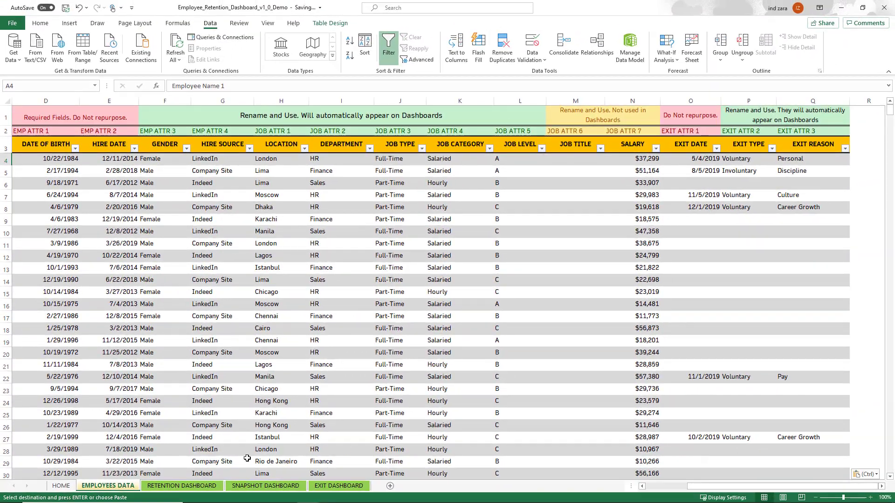
pyautogui.click(182, 486)
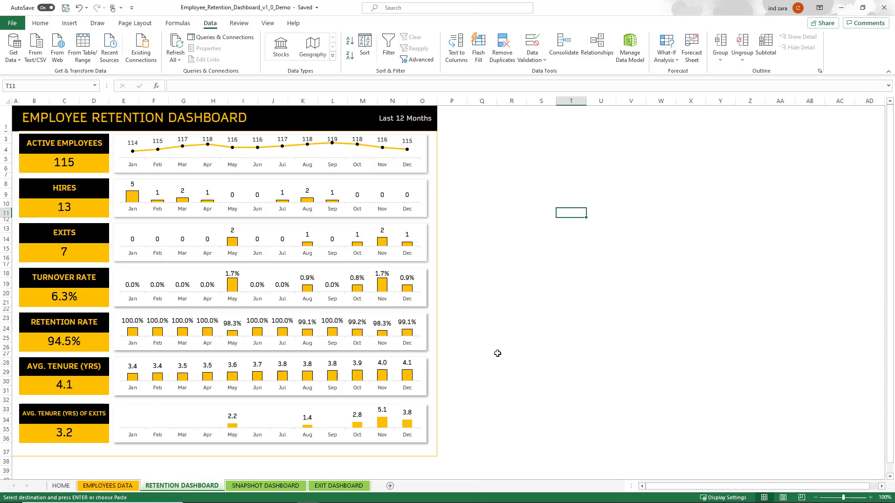
# - Return to the sample workbook, move its window up, and copy only the Employee Name entries from A4 down to row 125
pyautogui.hotkey('alt', 'Tab')
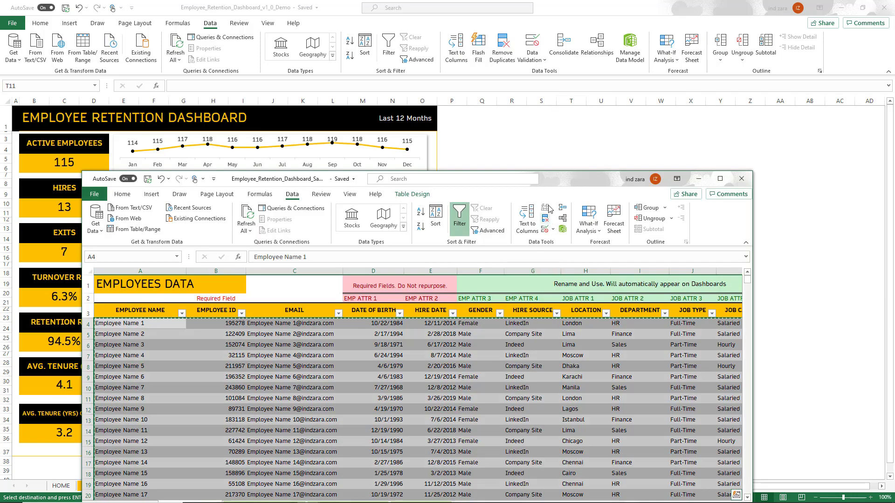
pyautogui.moveTo(549, 177); pyautogui.dragTo(650, 9)
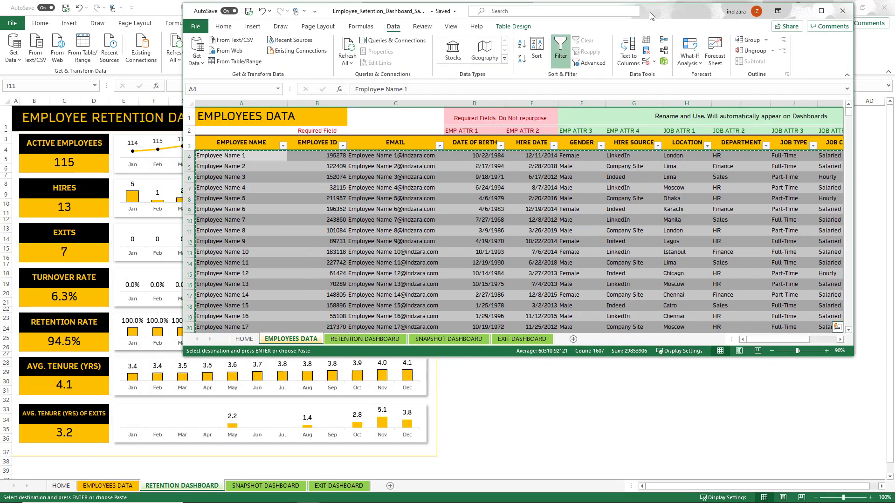
pyautogui.click(292, 185)
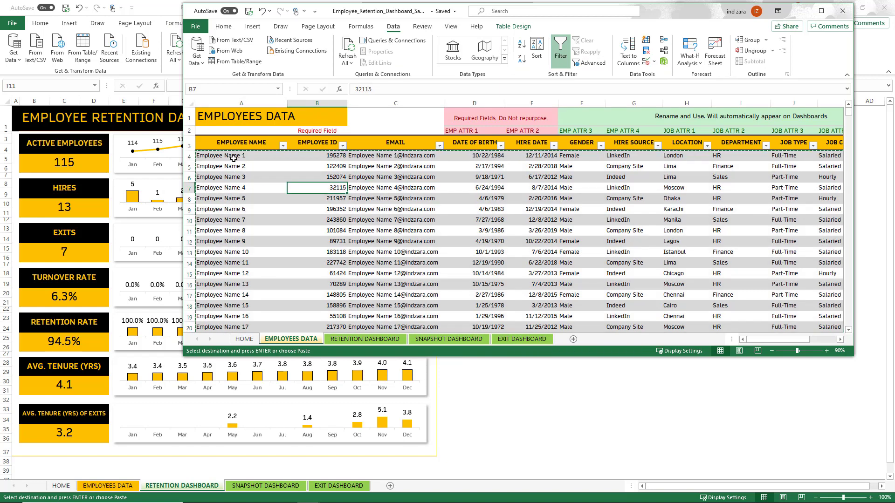
pyautogui.click(234, 159)
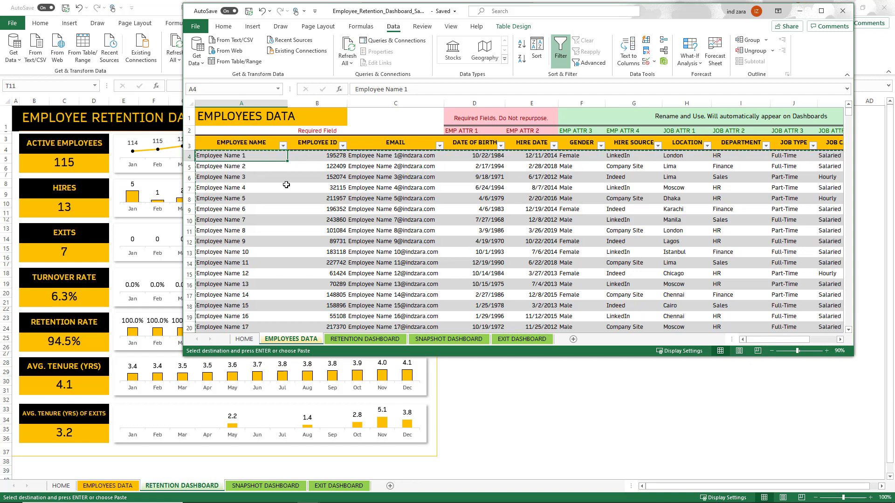
pyautogui.hotkey('ctrl', 'shift', 'Down')
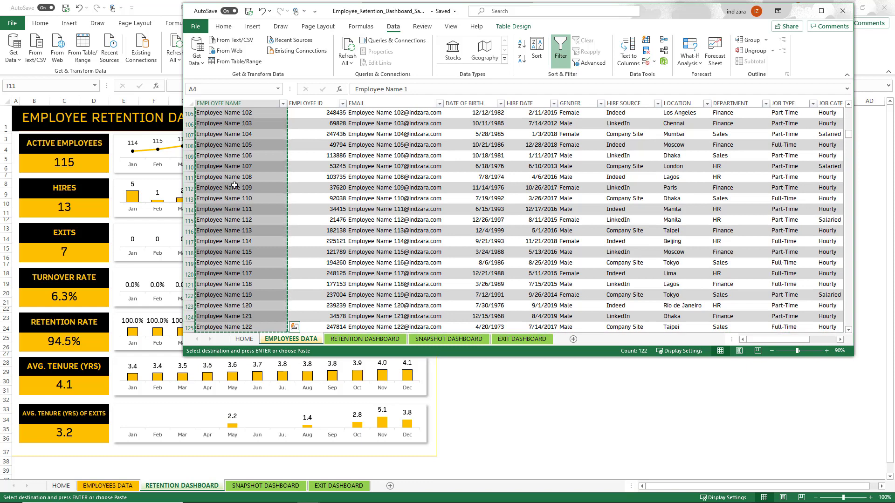
# - Paste the copied employee names as values into the demo workbook's Employees Data sheet, starting at cell A4
pyautogui.click(132, 486)
pyautogui.click(56, 163)
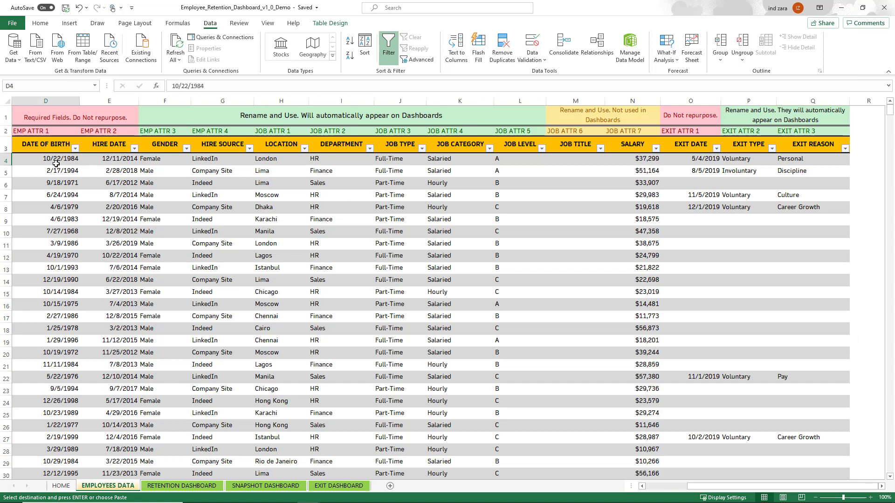
pyautogui.press('Home')
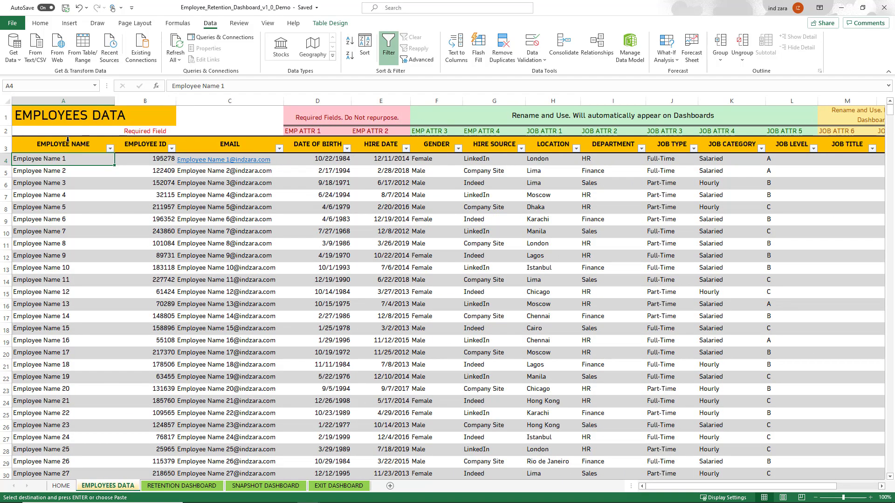
pyautogui.rightClick(56, 159)
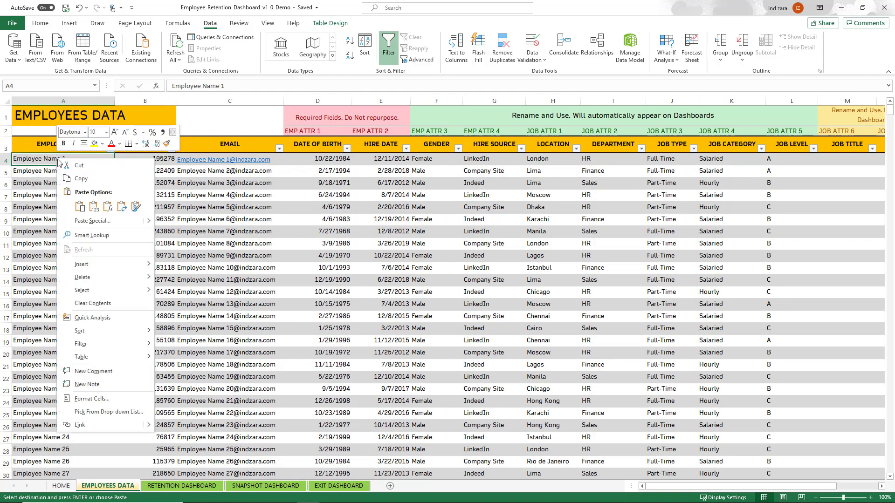
pyautogui.click(91, 205)
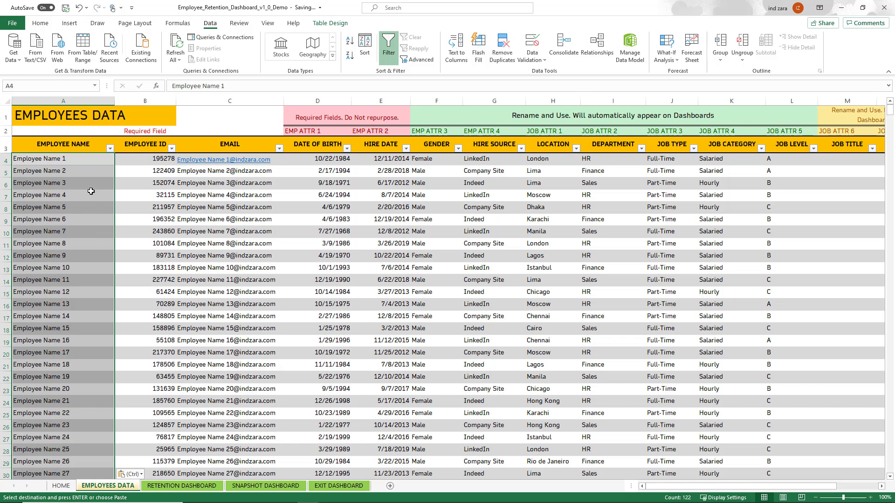
pyautogui.click(86, 161)
pyautogui.rightClick(87, 161)
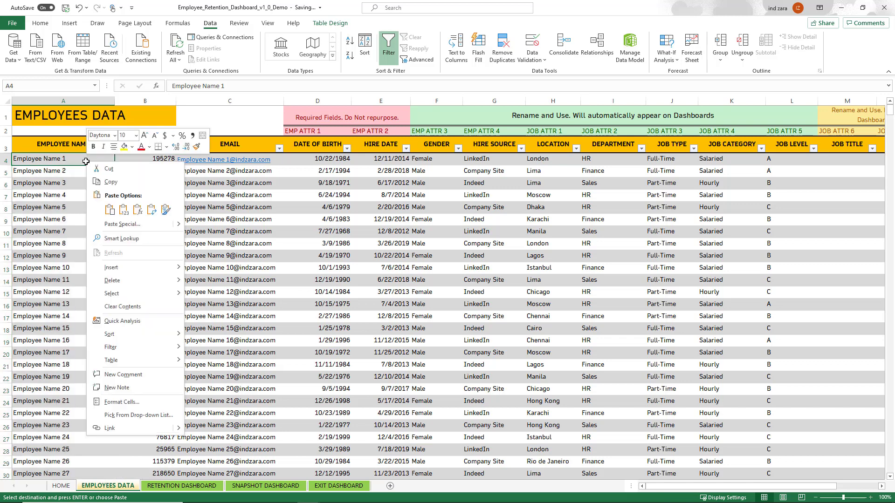
pyautogui.click(123, 212)
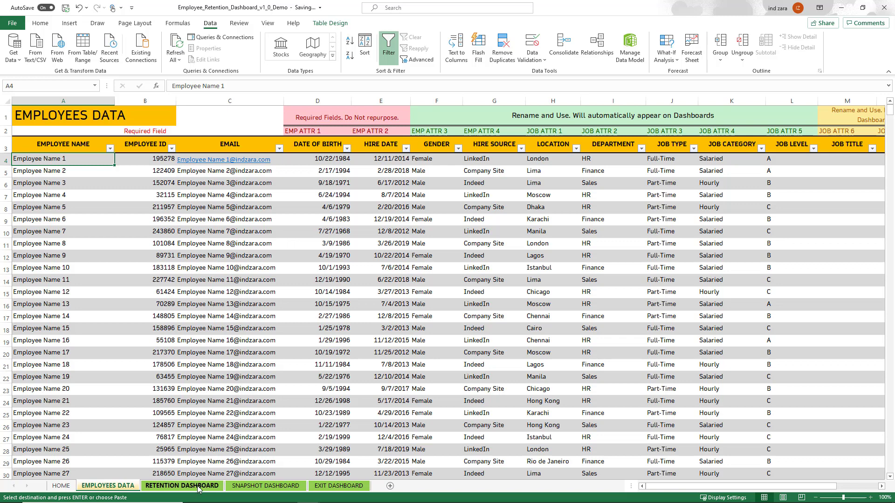
pyautogui.click(500, 183)
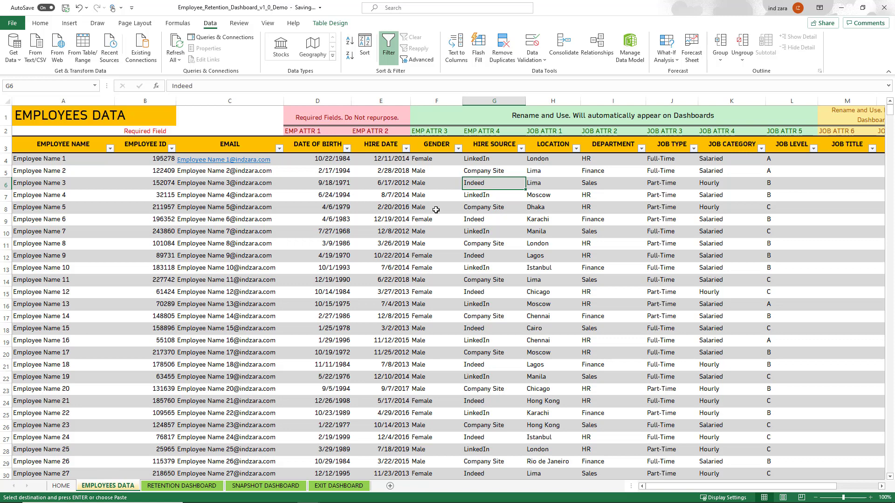
pyautogui.click(529, 185)
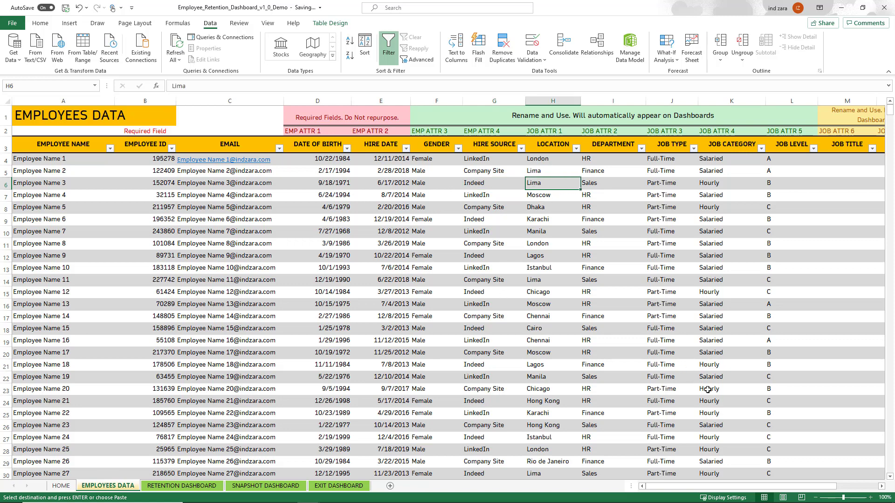
pyautogui.moveTo(758, 490); pyautogui.dragTo(800, 490)
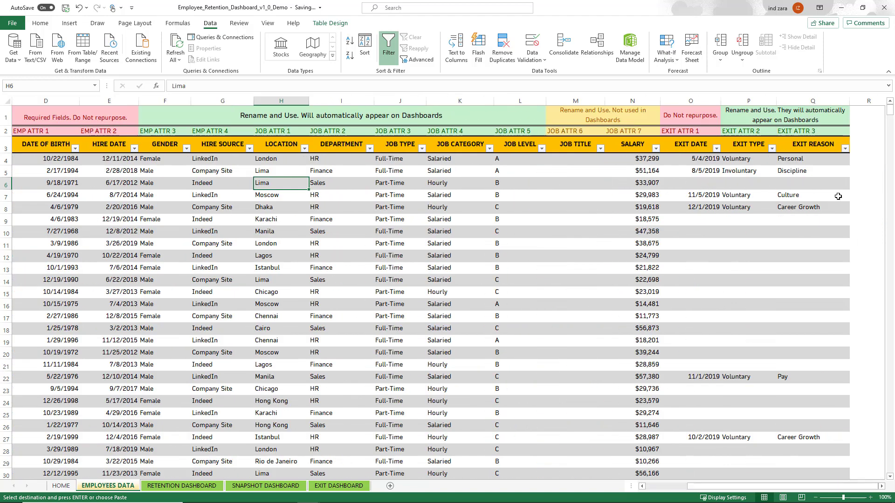
pyautogui.click(677, 487)
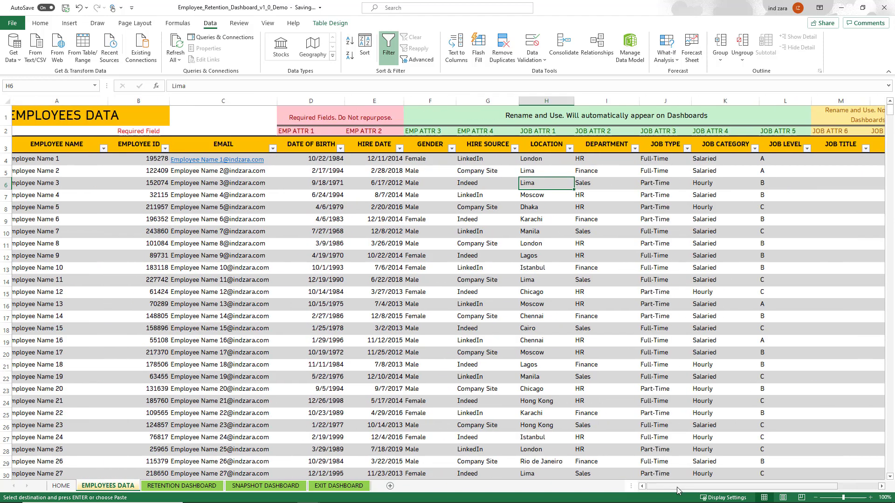
# - Try entering Employee Name 123 in A126, the first empty row below the employee records
pyautogui.scroll(-4, 373, 348)
pyautogui.click(65, 319)
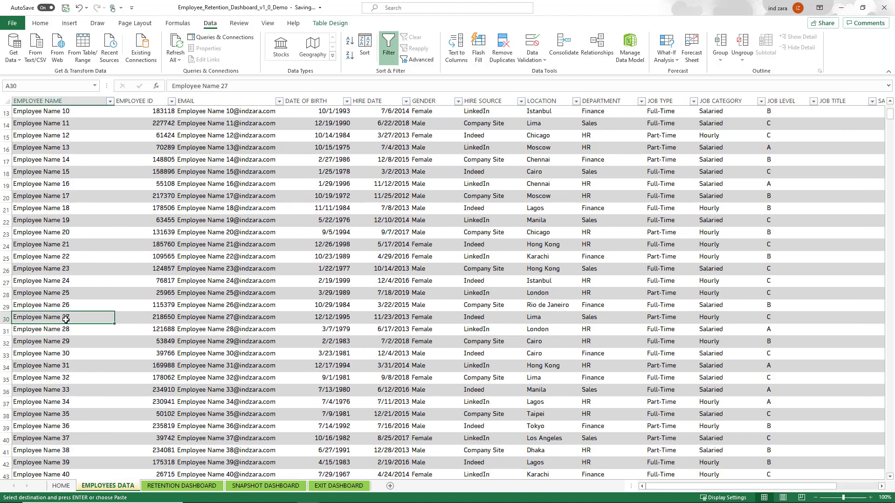
pyautogui.hotkey('ctrl', 'Down')
pyautogui.press('Down')
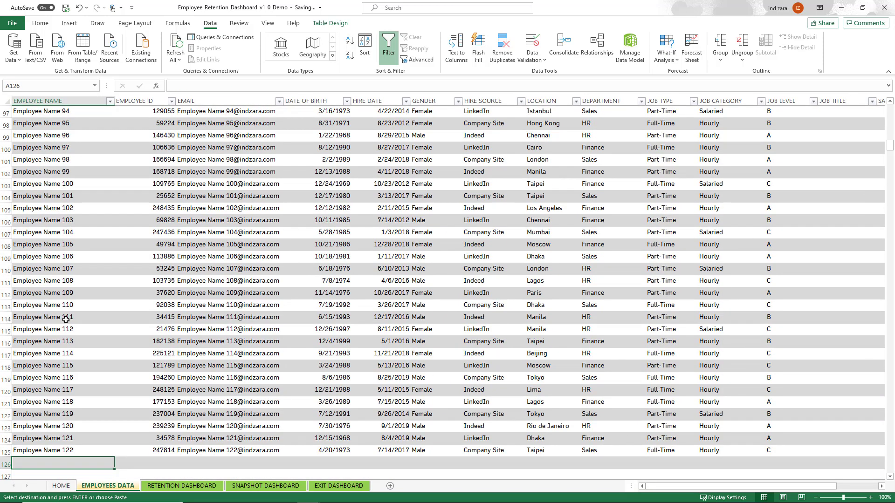
pyautogui.write('Employee Name 123')
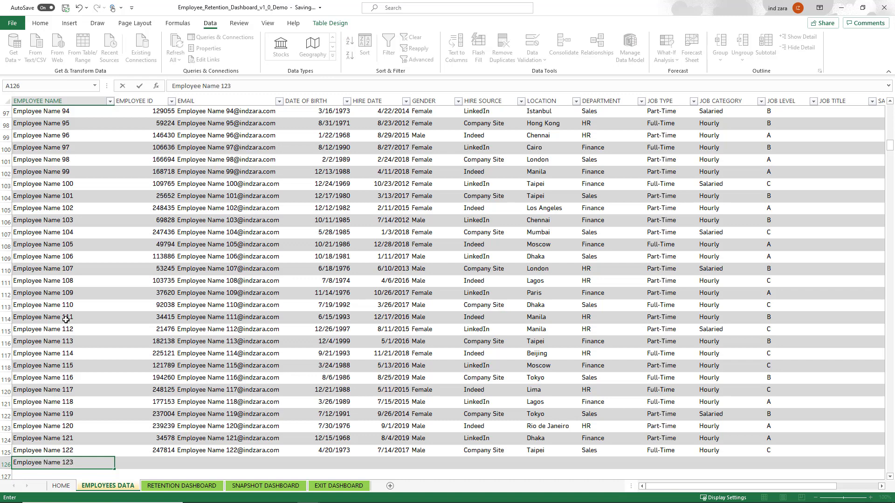
pyautogui.press('Escape')
pyautogui.press('Right')
pyautogui.press('Right')
pyautogui.press('Right')
pyautogui.press('Right')
pyautogui.press('Right')
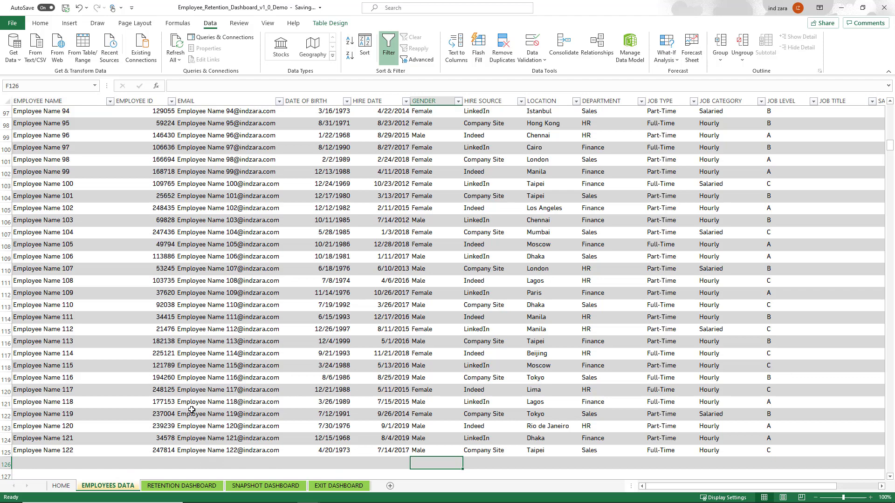
# - Refresh all workbook data after viewing the Retention Dashboard, and filter the Snapshot Dashboard to ACTIVE employees
pyautogui.click(200, 486)
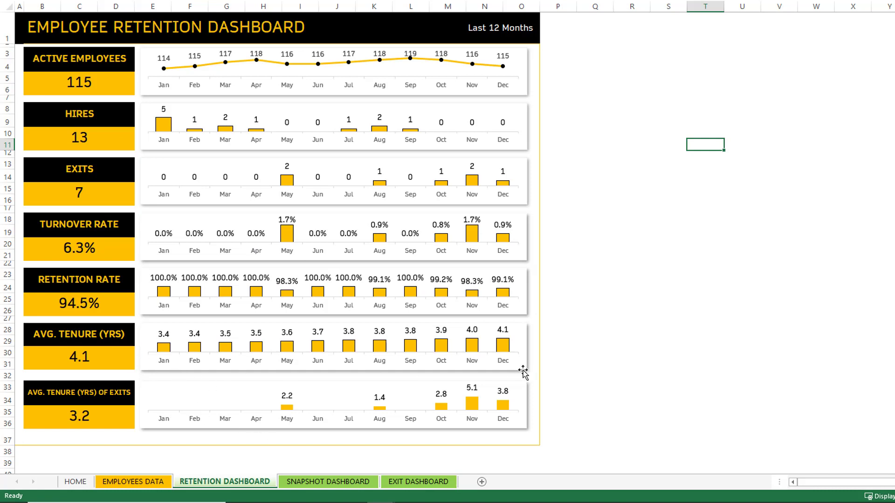
pyautogui.click(362, 480)
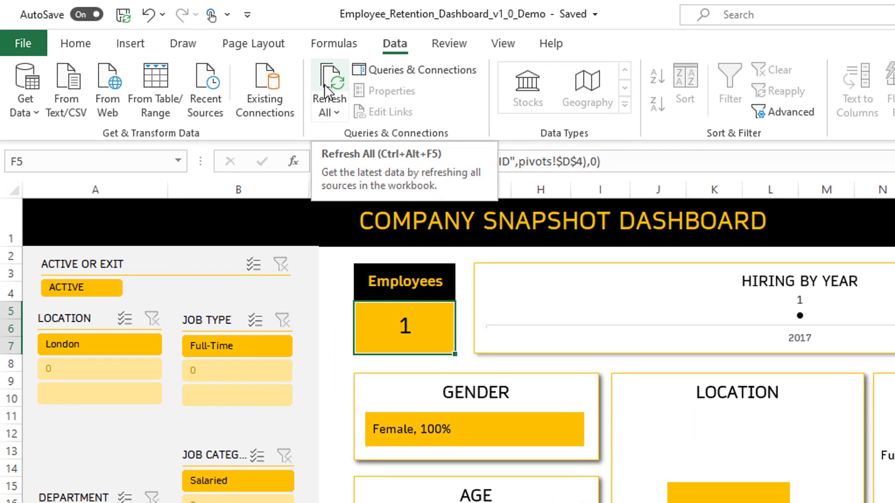
pyautogui.click(328, 91)
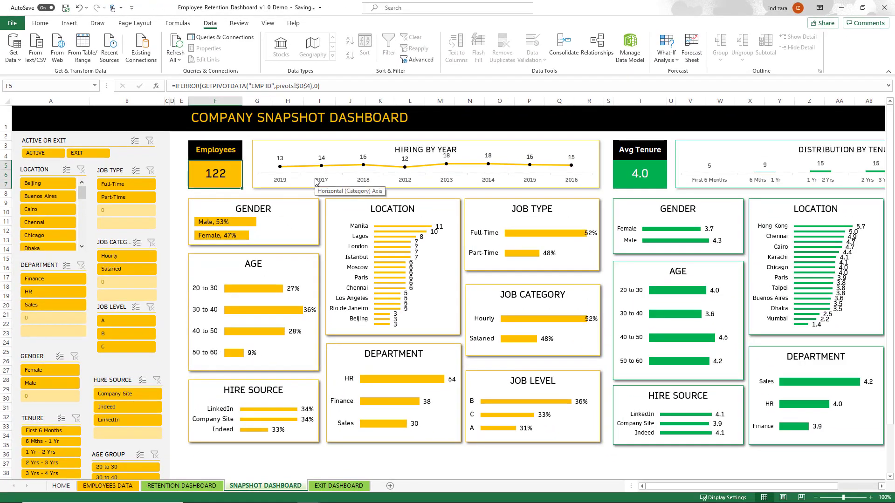
pyautogui.click(49, 155)
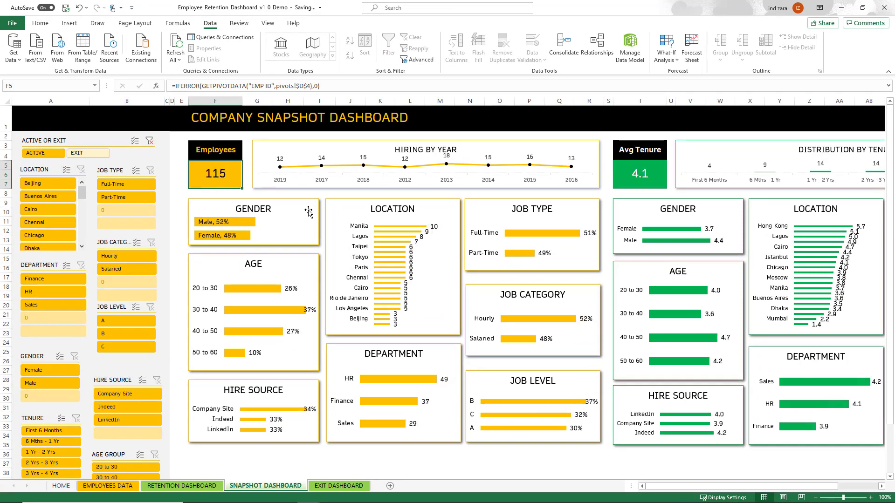
# - Try filtering the snapshot by Part-Time job type, and by the Chicago, Cairo and Beijing locations, clearing each filter
pyautogui.click(116, 198)
pyautogui.click(150, 171)
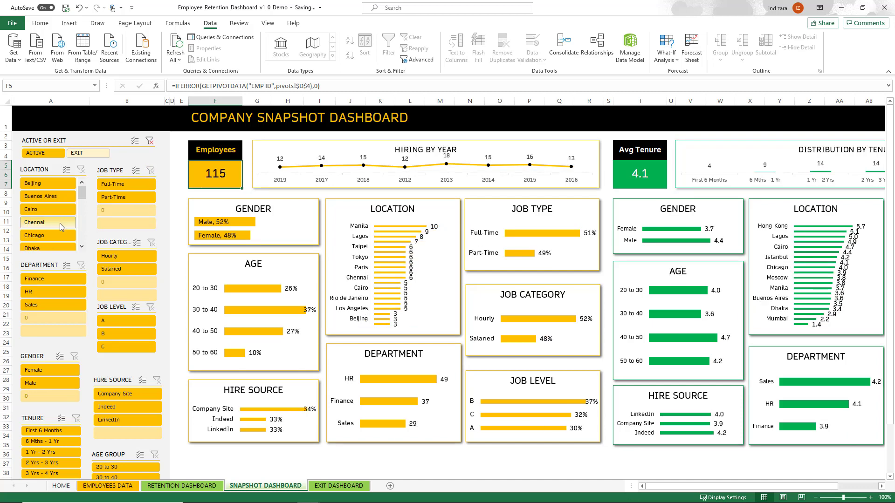
pyautogui.click(52, 234)
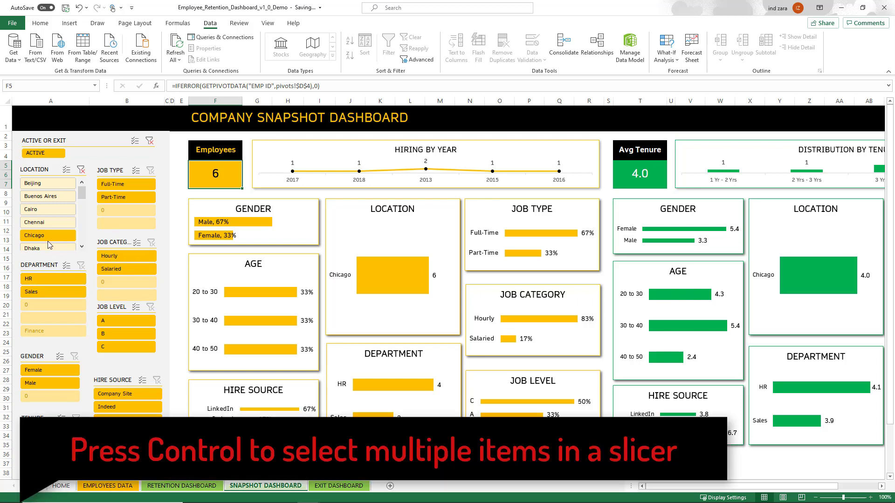
pyautogui.keyDown('ctrl'); pyautogui.click(38, 211); pyautogui.keyUp('ctrl')
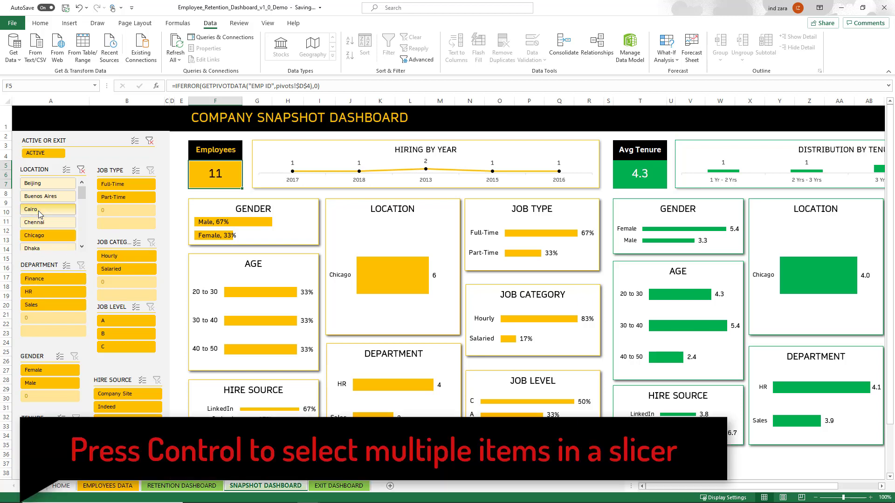
pyautogui.keyDown('ctrl'); pyautogui.click(45, 185); pyautogui.keyUp('ctrl')
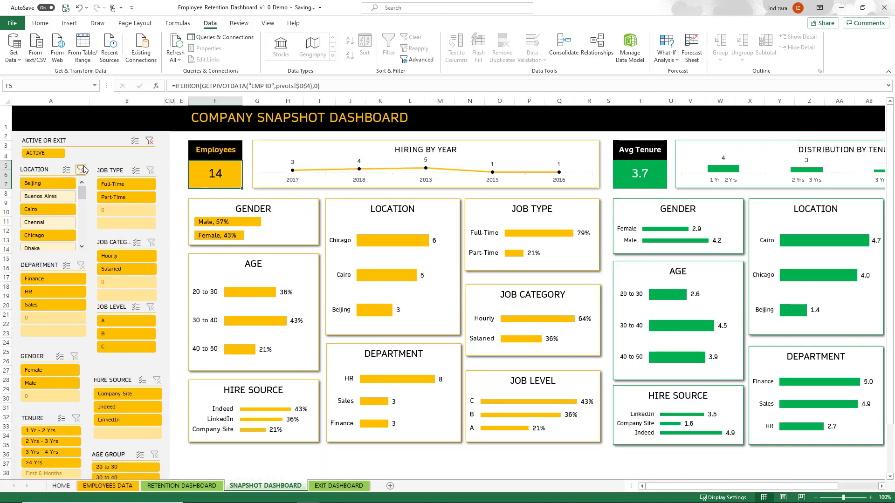
pyautogui.click(83, 169)
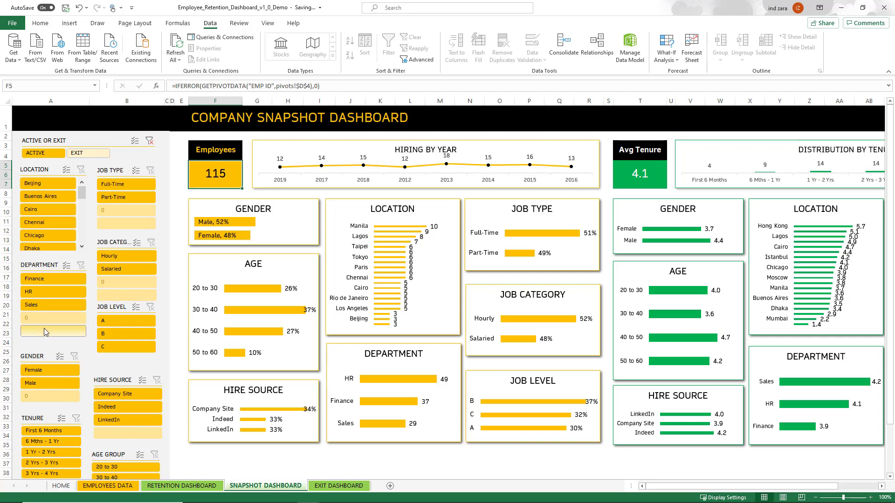
# - Look over the snapshot slicers and check the JOB TYPE slicer's caption in its Slicer Settings, cancelling without changes
pyautogui.scroll(-3, 138, 420)
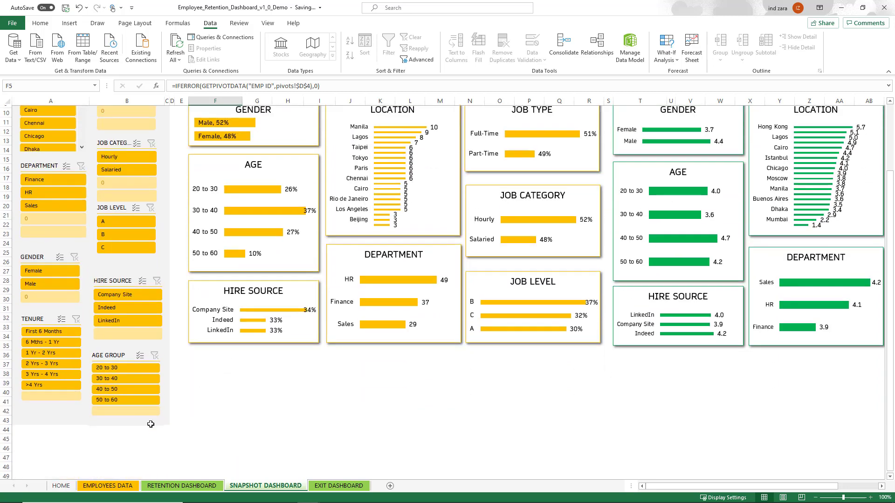
pyautogui.scroll(3, 134, 379)
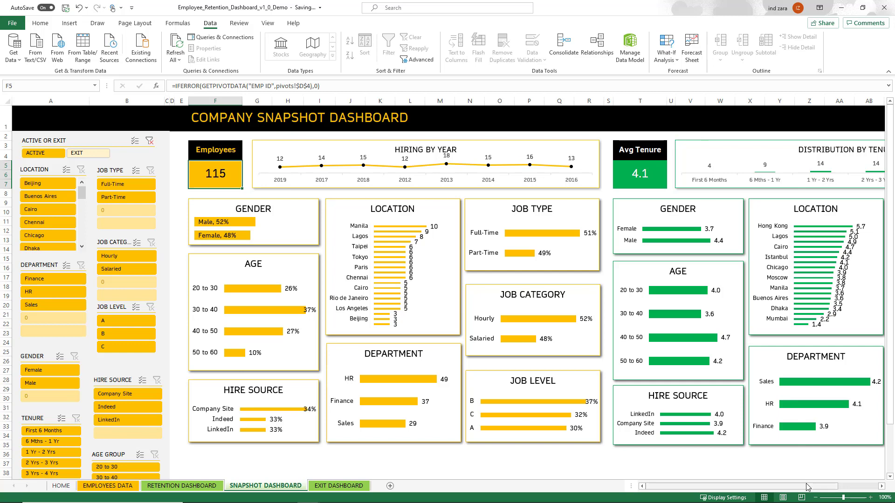
pyautogui.moveTo(808, 487); pyautogui.dragTo(636, 436)
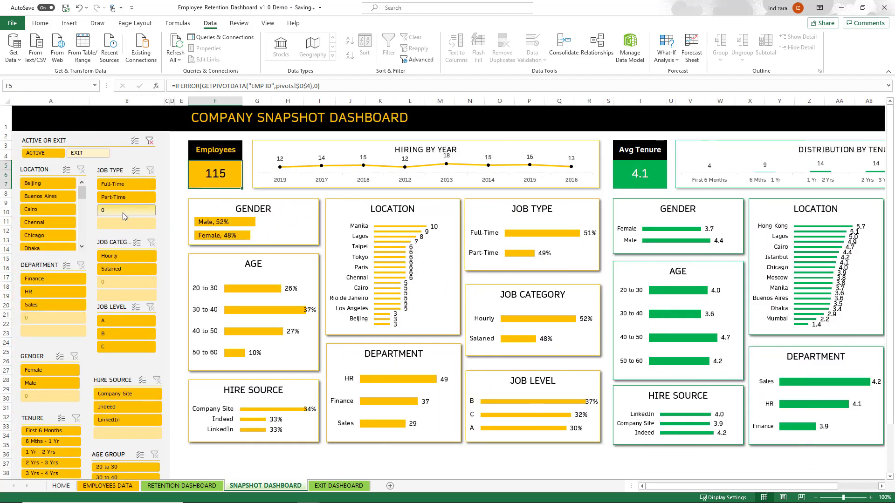
pyautogui.click(120, 174)
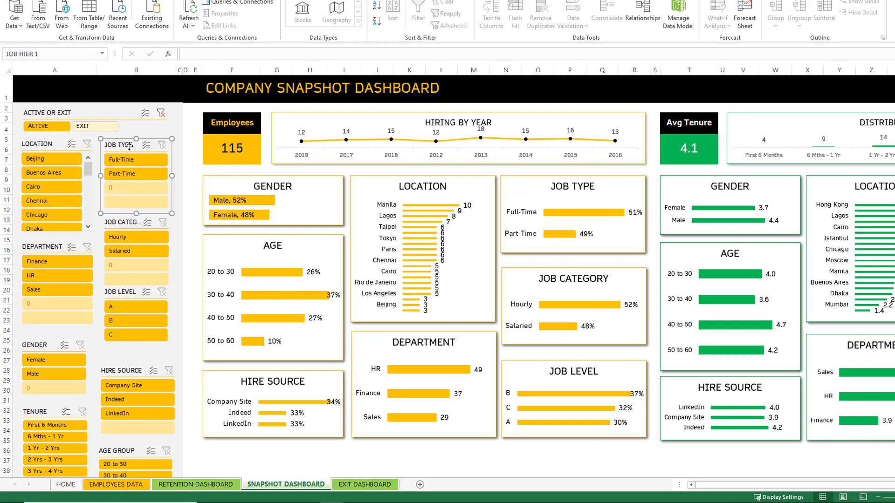
pyautogui.rightClick(120, 172)
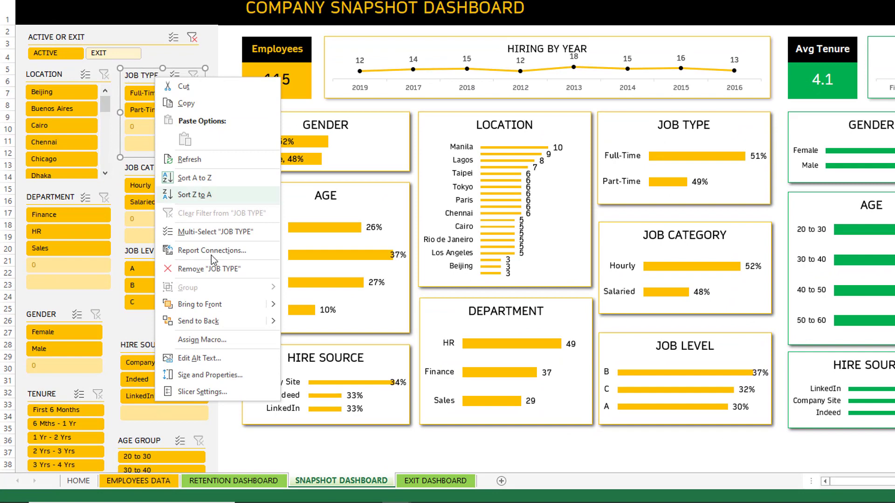
pyautogui.click(210, 391)
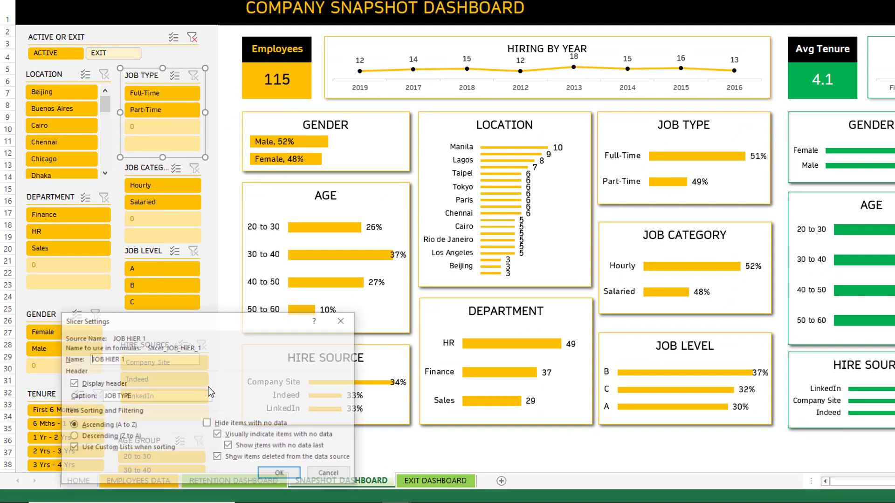
pyautogui.moveTo(209, 323); pyautogui.dragTo(287, 130)
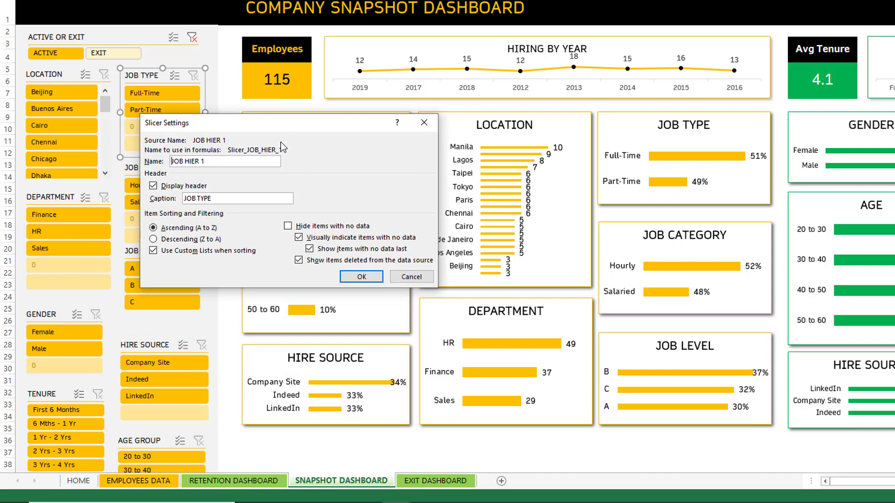
pyautogui.moveTo(214, 200); pyautogui.dragTo(172, 199)
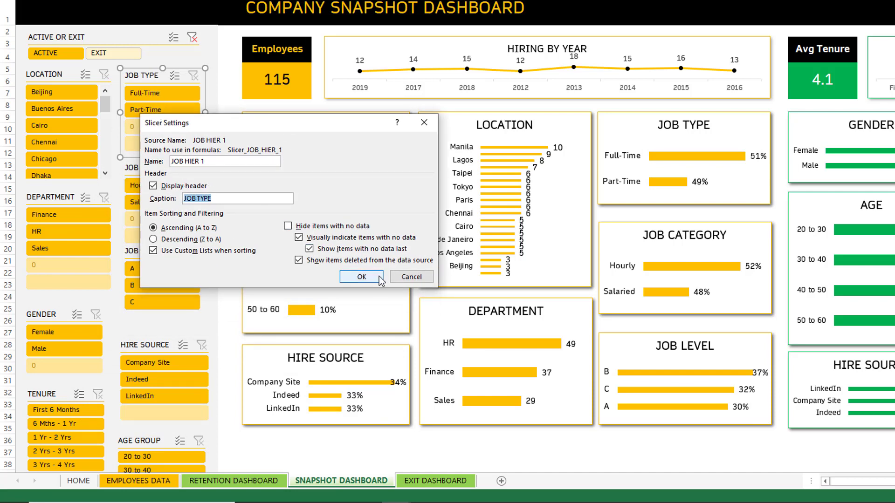
pyautogui.click(396, 280)
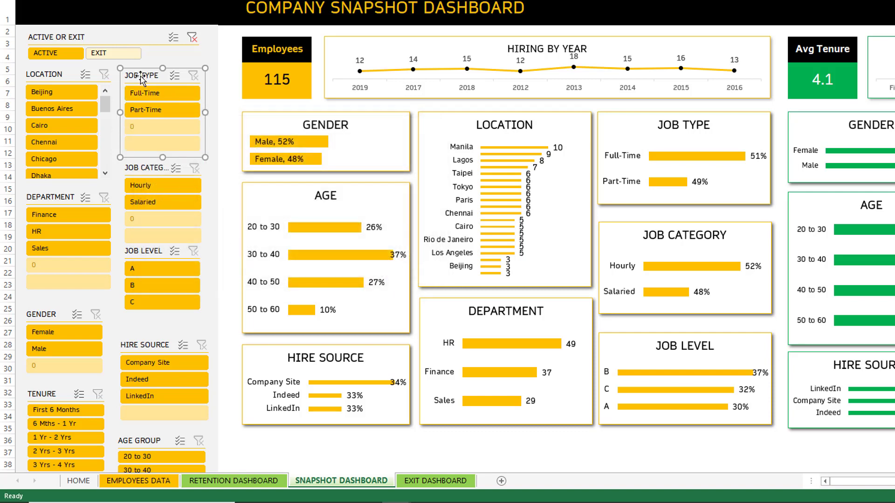
# - Delete the JOB TYPE slicer and undo the deletion
pyautogui.press('Delete')
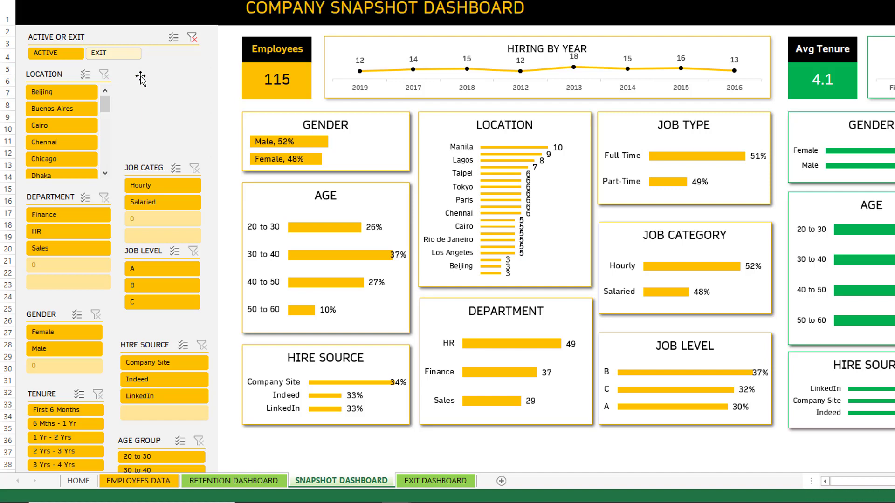
pyautogui.hotkey('ctrl', 'z')
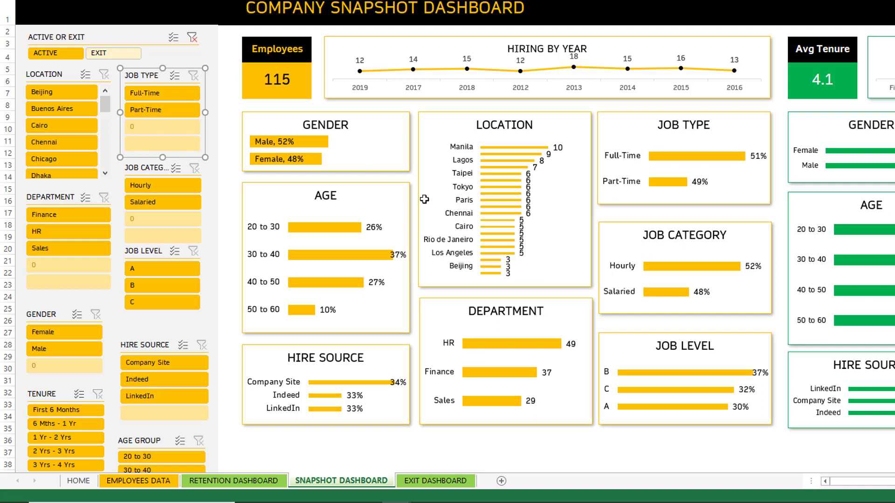
# - Shorten the yellow DEPARTMENT chart from its upper edge and extend the yellow LOCATION chart's lower edge down past it
pyautogui.click(534, 287)
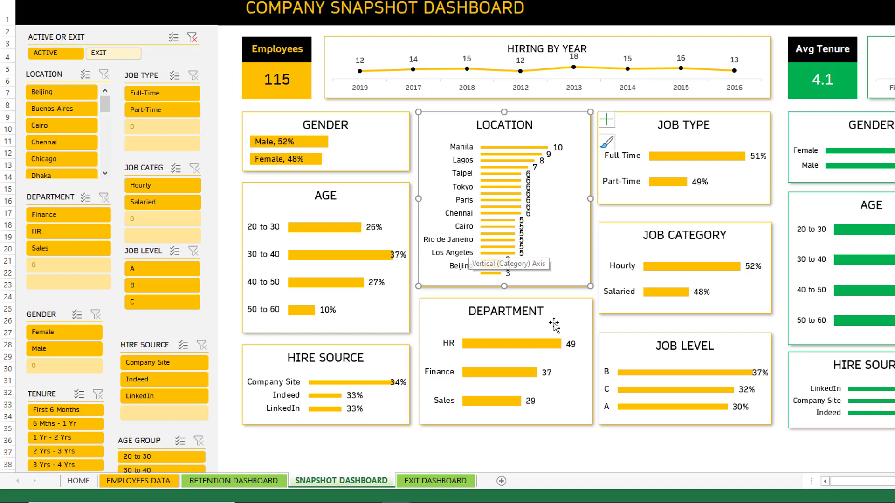
pyautogui.click(554, 308)
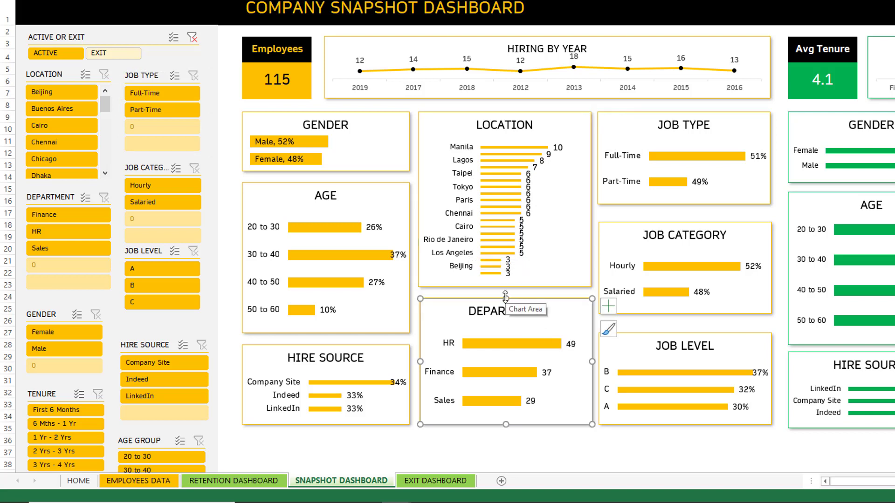
pyautogui.moveTo(506, 297); pyautogui.dragTo(505, 335)
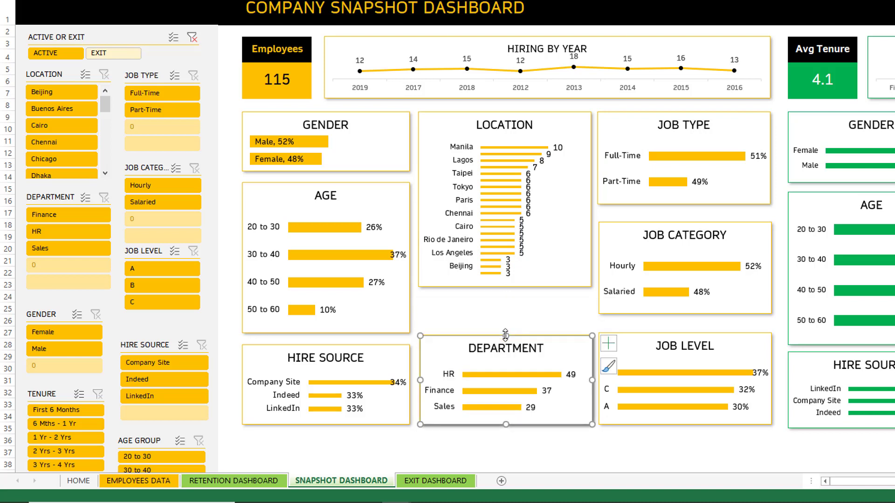
pyautogui.click(508, 285)
pyautogui.moveTo(506, 287); pyautogui.dragTo(504, 323)
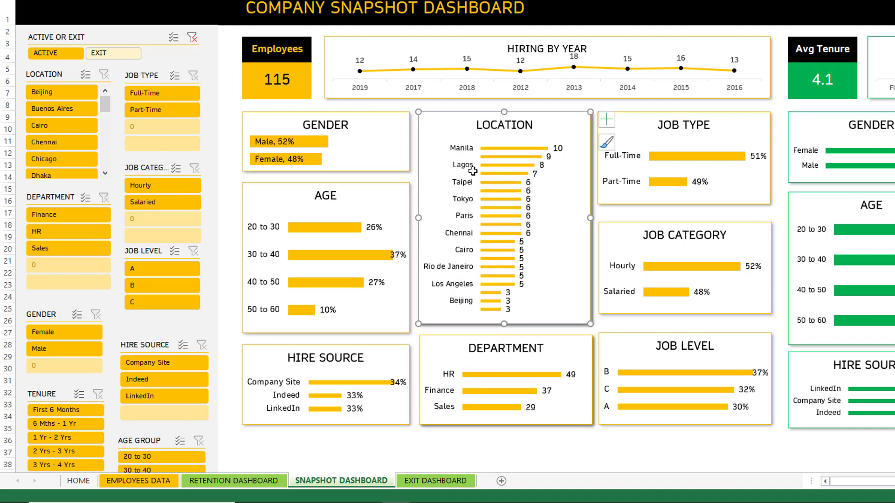
pyautogui.moveTo(502, 322); pyautogui.dragTo(503, 332)
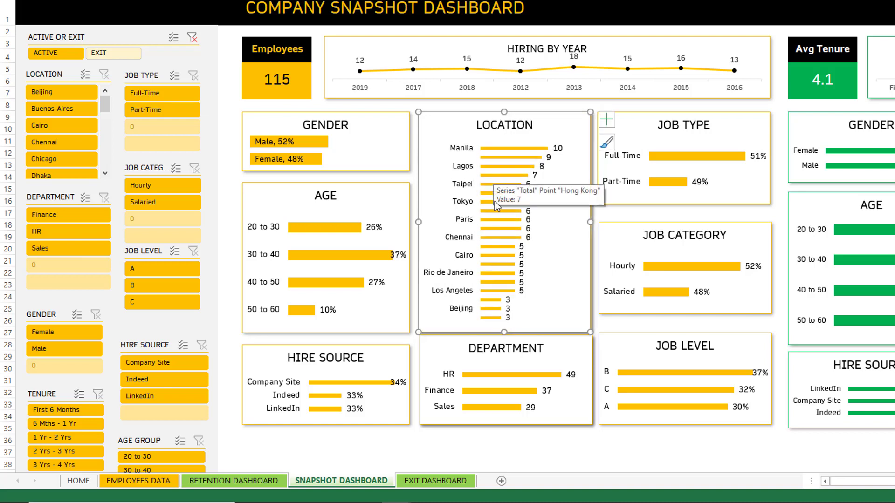
pyautogui.moveTo(495, 333); pyautogui.dragTo(501, 436)
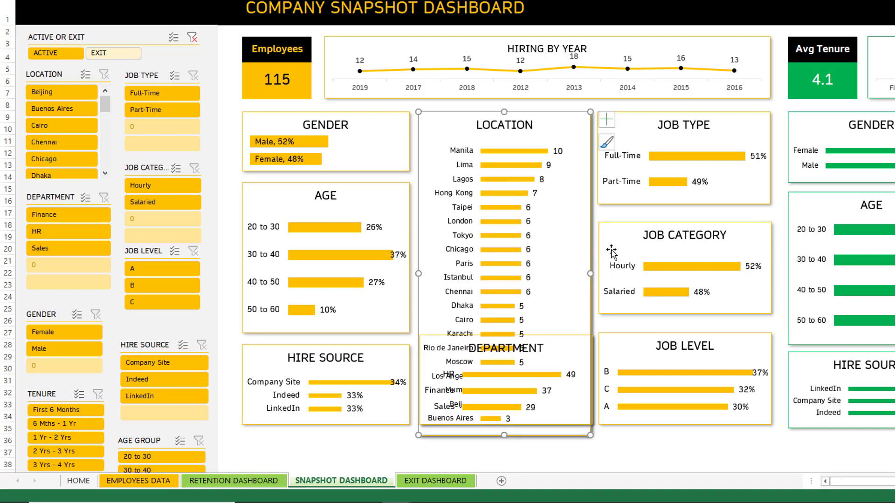
# - Move up and shorten the yellow JOB CATEGORY and JOB LEVEL charts, and place the DEPARTMENT chart beneath JOB LEVEL
pyautogui.moveTo(620, 225); pyautogui.dragTo(620, 212)
pyautogui.moveTo(684, 302); pyautogui.dragTo(683, 278)
pyautogui.moveTo(681, 334); pyautogui.dragTo(679, 282)
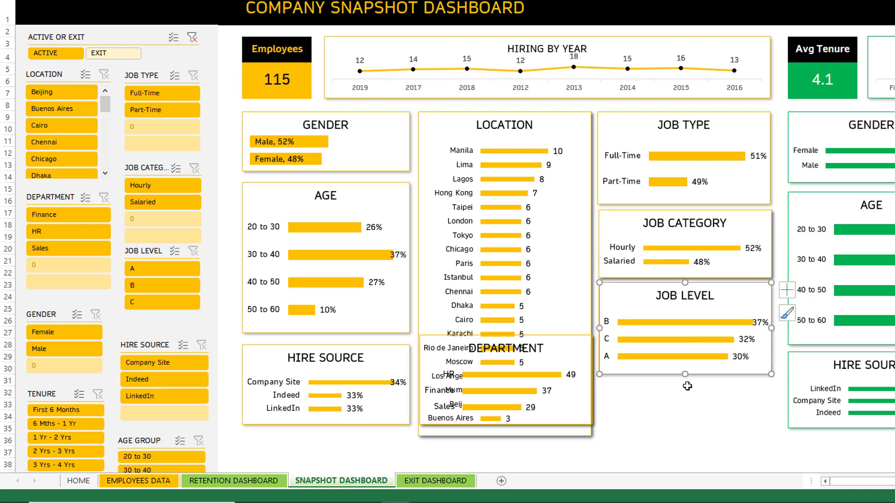
pyautogui.moveTo(684, 375); pyautogui.dragTo(688, 359)
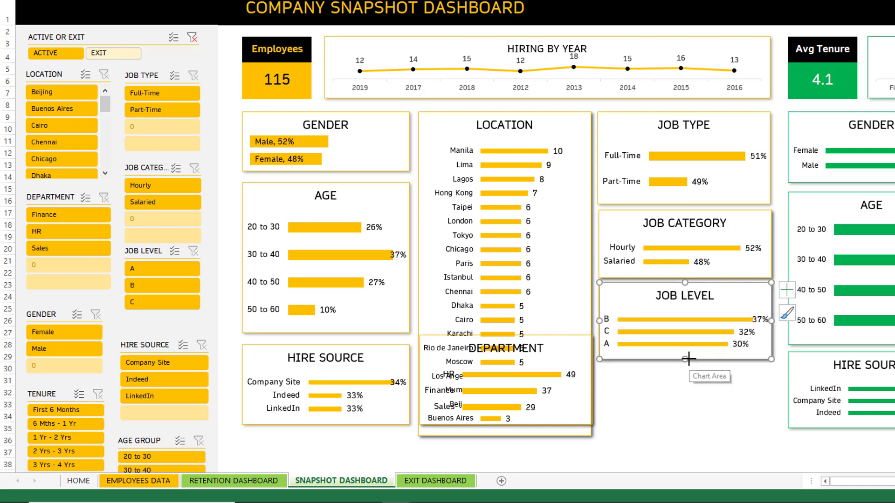
pyautogui.moveTo(571, 336); pyautogui.dragTo(750, 370)
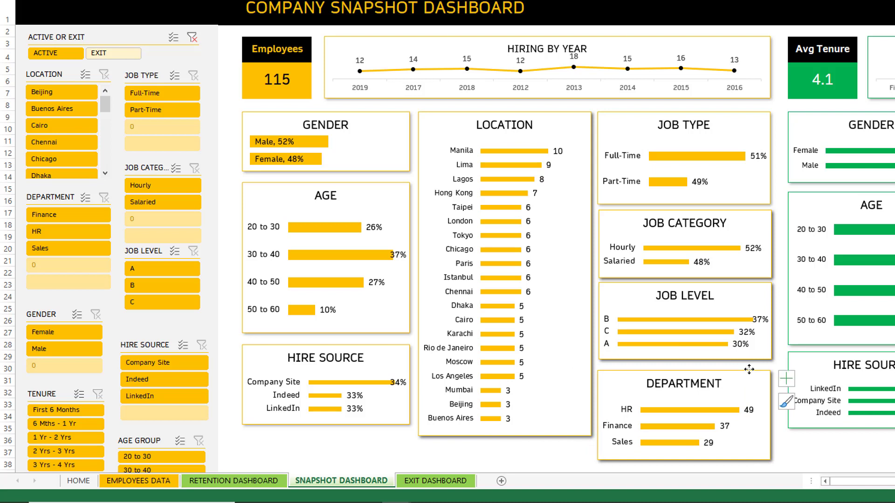
pyautogui.moveTo(514, 281)
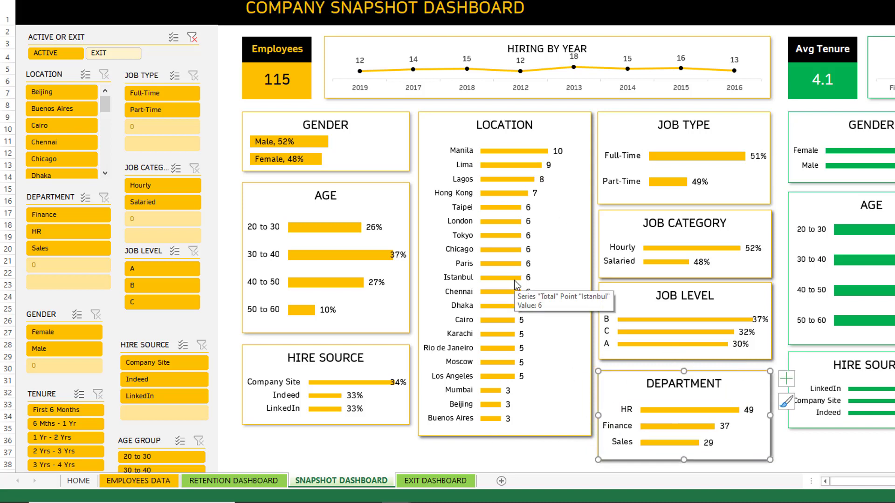
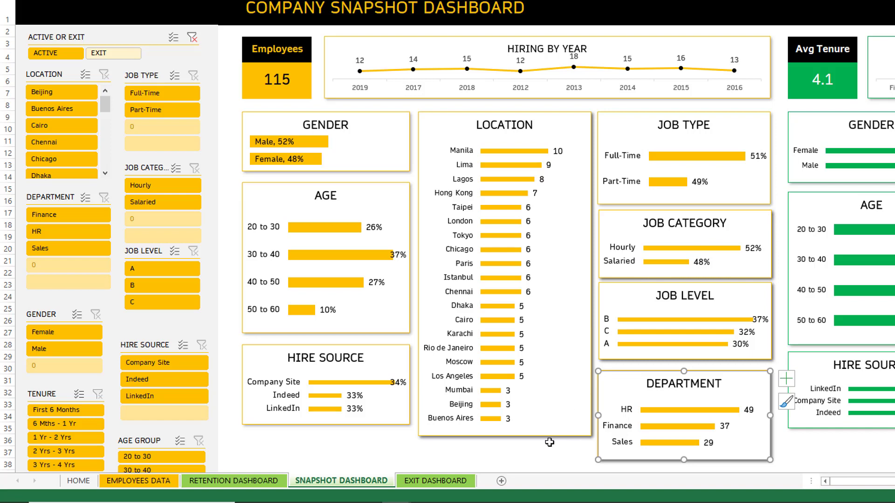
# - On the Exit Dashboard, filter the EXIT TYPE slicer to Voluntary
pyautogui.click(450, 481)
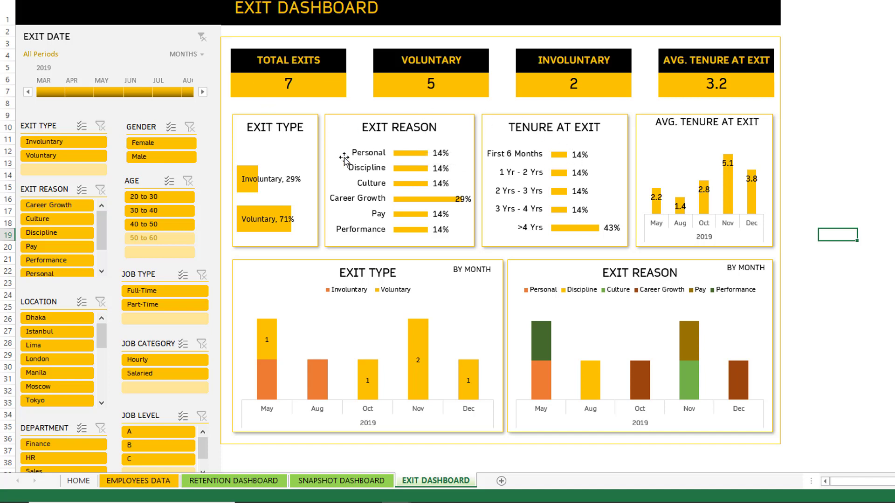
pyautogui.click(51, 155)
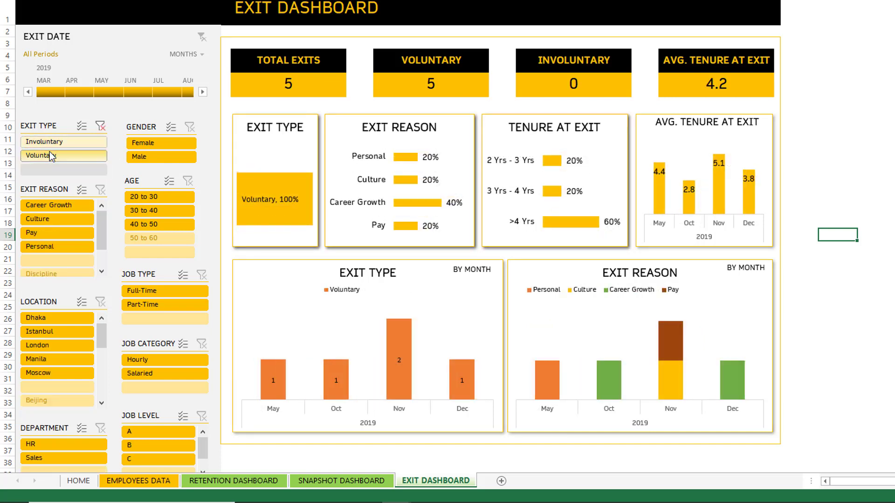
# - Try widening the EXIT TYPE by-month chart across the neighbouring EXIT REASON chart, and restore its original width
pyautogui.click(500, 287)
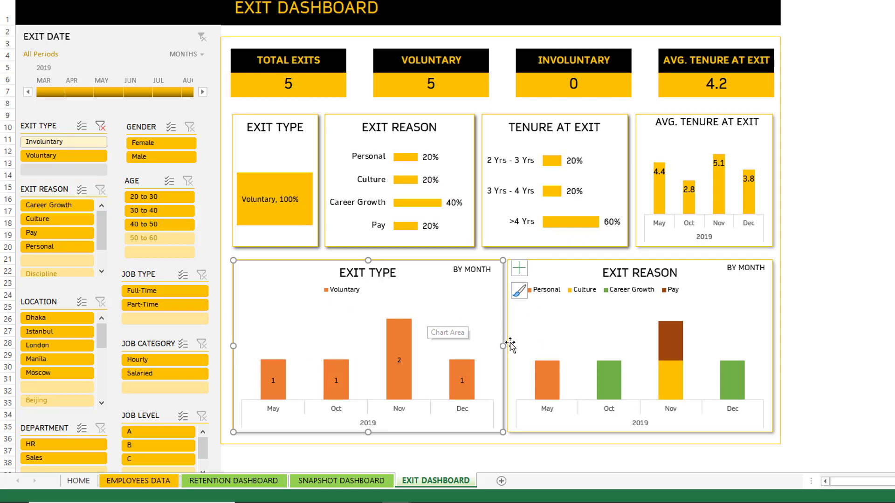
pyautogui.moveTo(503, 346); pyautogui.dragTo(694, 346)
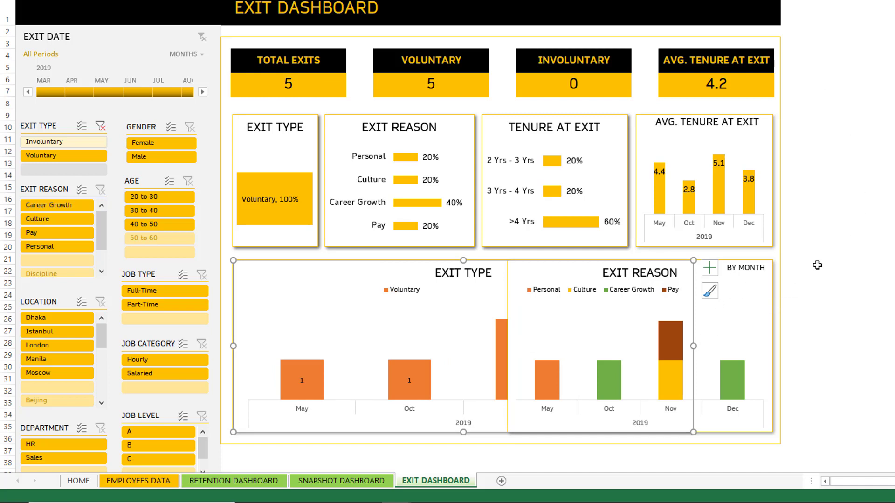
pyautogui.moveTo(694, 346); pyautogui.dragTo(502, 337)
pyautogui.press('Escape')
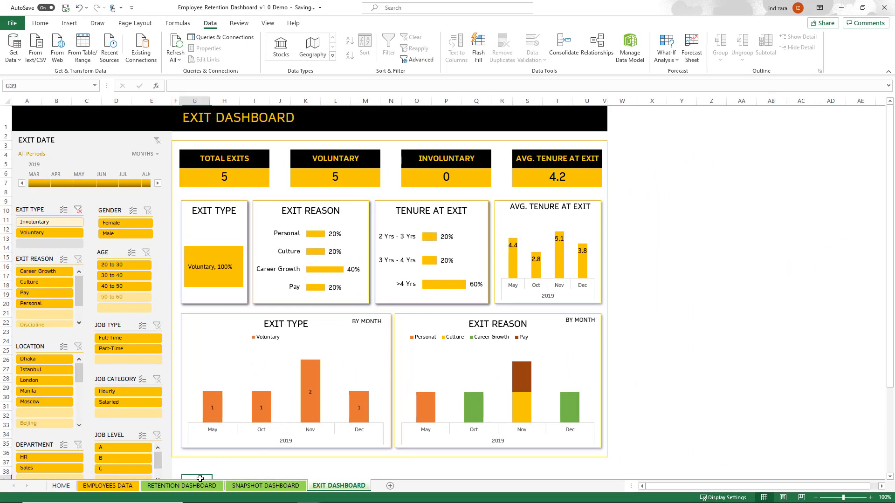
# - View the print preview of the Retention Dashboard and return to the workbook without printing
pyautogui.click(182, 486)
pyautogui.click(13, 23)
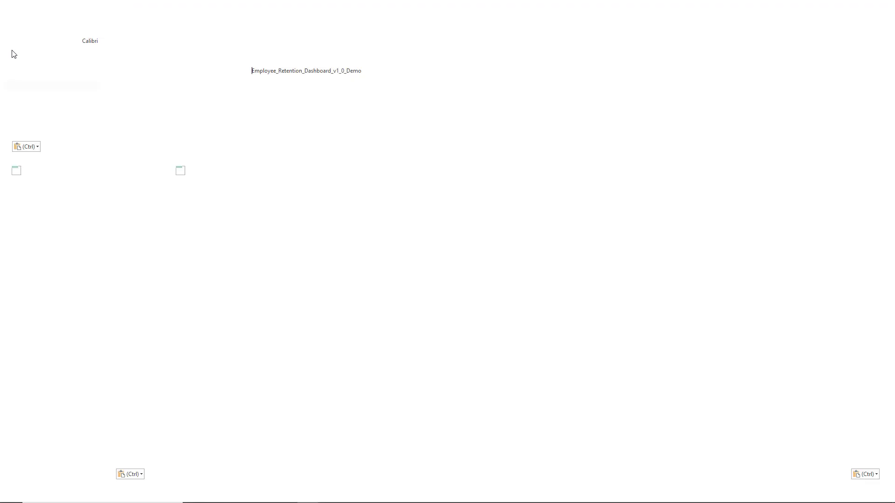
pyautogui.click(27, 147)
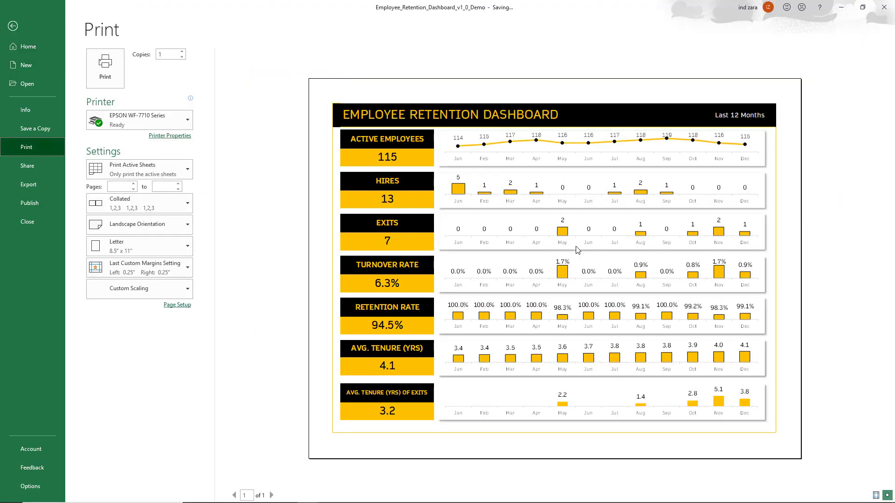
pyautogui.click(12, 25)
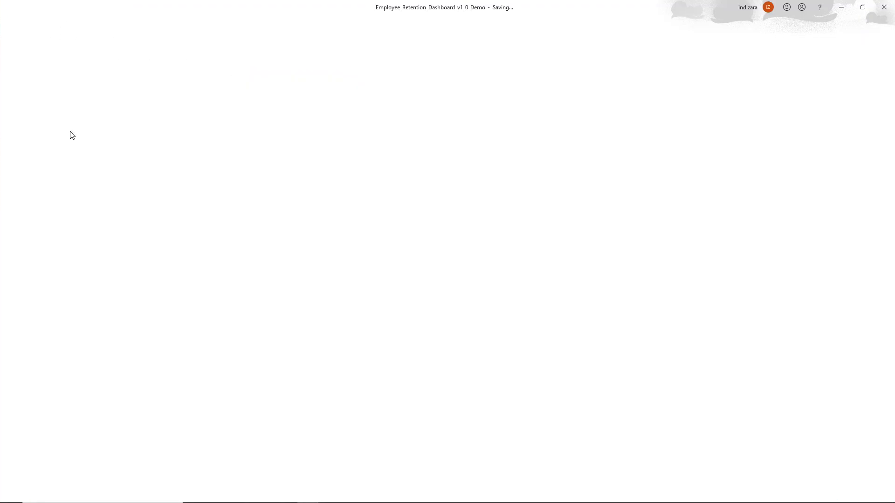
# - View the print preview of the Snapshot Dashboard's selected yellow DEPARTMENT chart and return to the sheet
pyautogui.click(261, 487)
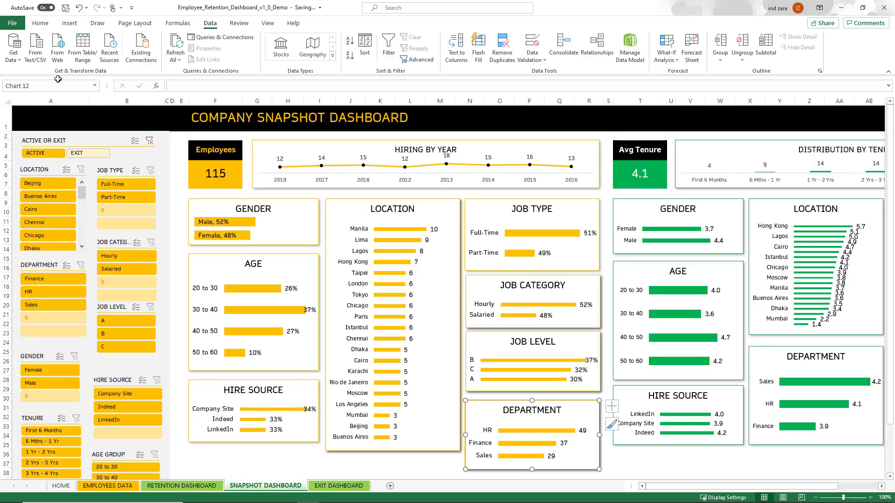
pyautogui.click(12, 23)
pyautogui.click(49, 147)
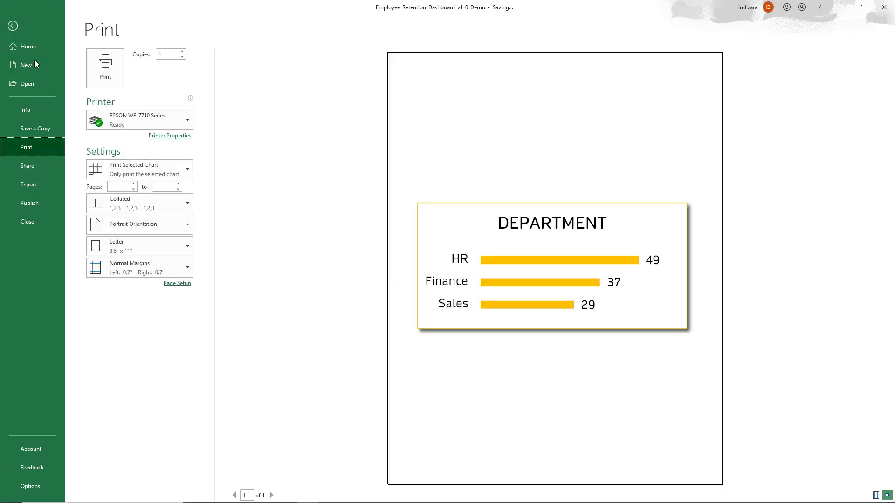
pyautogui.click(14, 26)
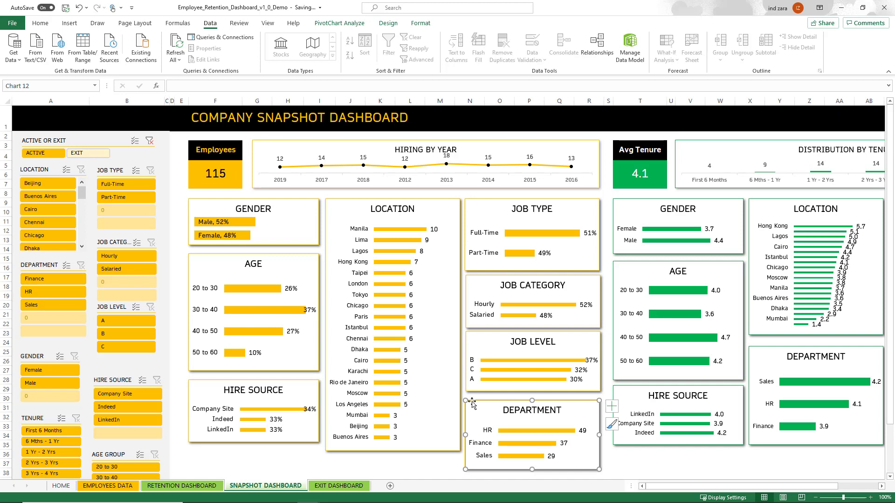
# - Deselect the DEPARTMENT chart and view both print preview pages of the Snapshot Dashboard, returning without printing
pyautogui.click(431, 462)
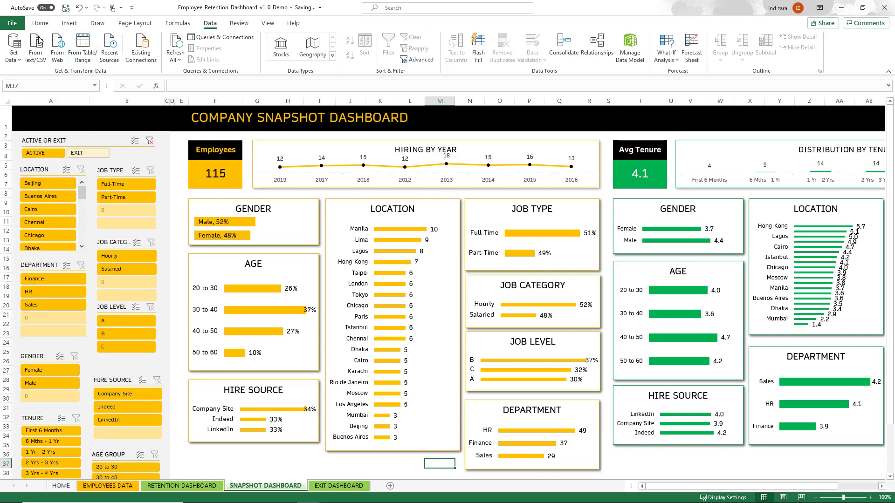
pyautogui.click(12, 23)
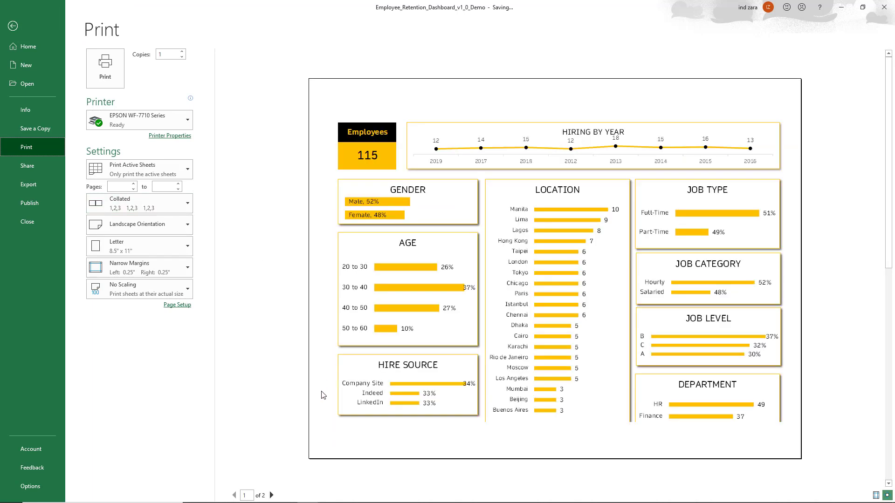
pyautogui.click(272, 496)
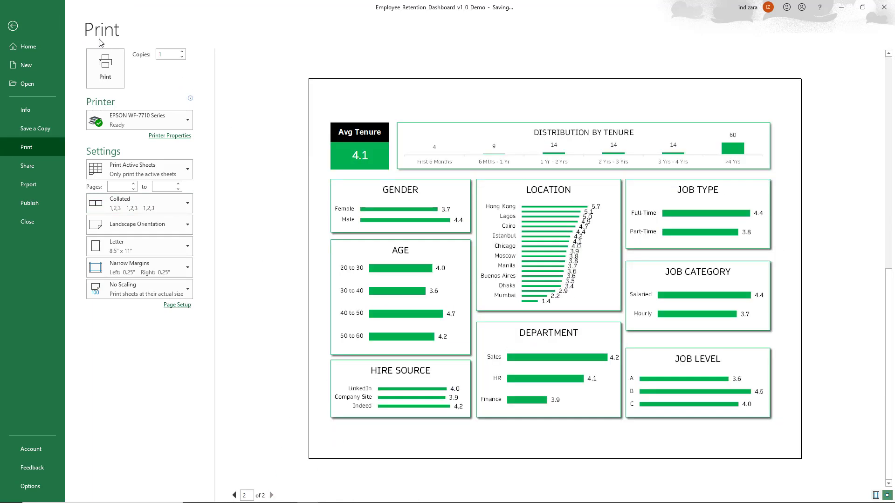
pyautogui.click(13, 26)
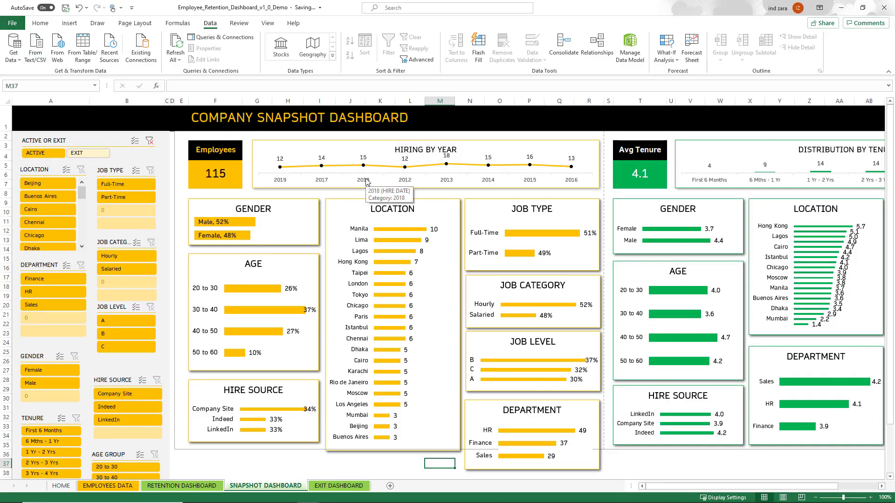
# - Look at the workbook's PDF/XPS export option and return to the Snapshot Dashboard without exporting
pyautogui.click(14, 23)
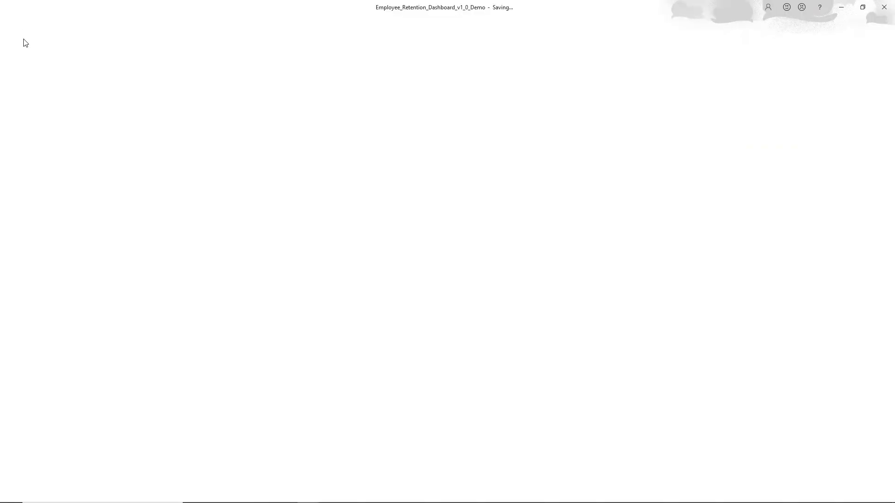
pyautogui.click(44, 184)
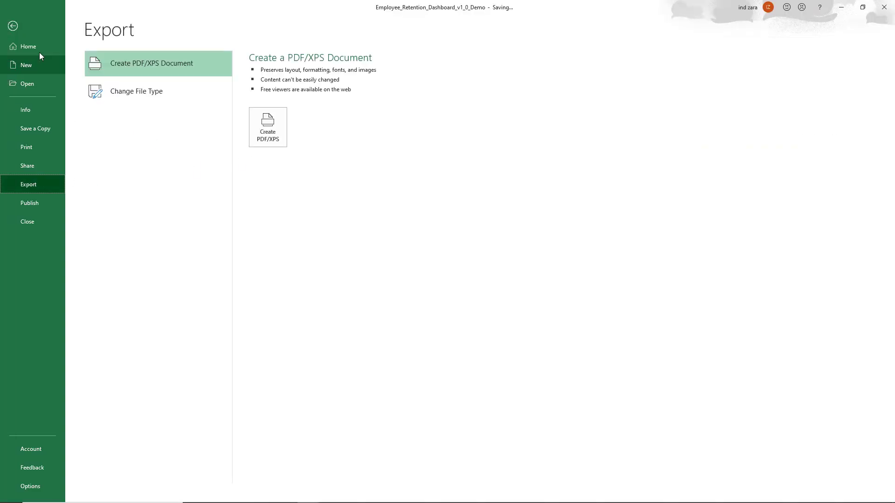
pyautogui.click(13, 26)
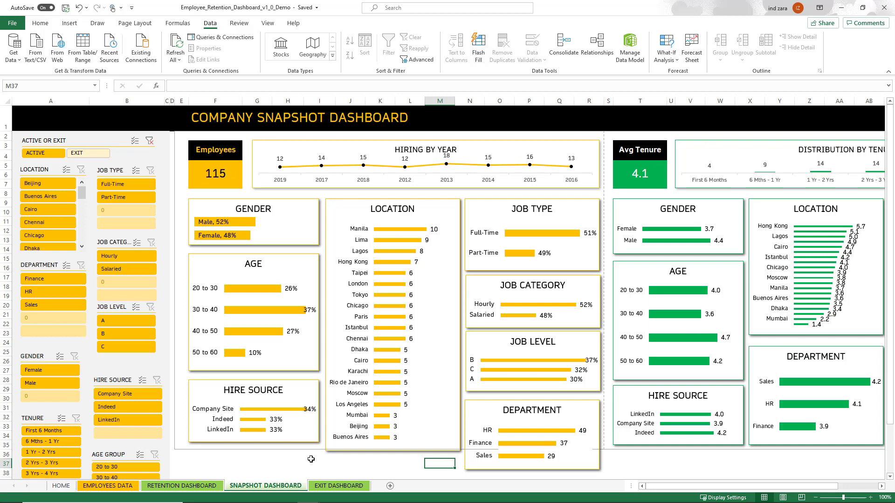
# - Rename the HIRE SOURCE column header in the Employees Data table to SOURCE
pyautogui.click(208, 486)
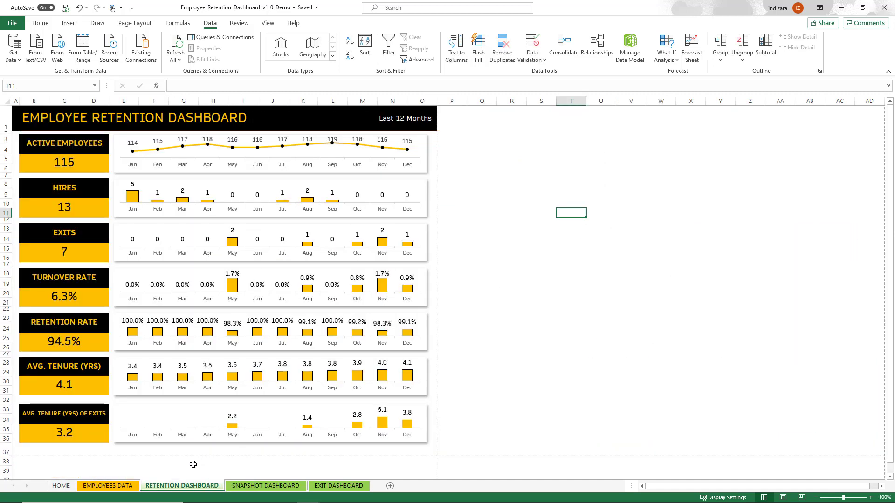
pyautogui.click(129, 486)
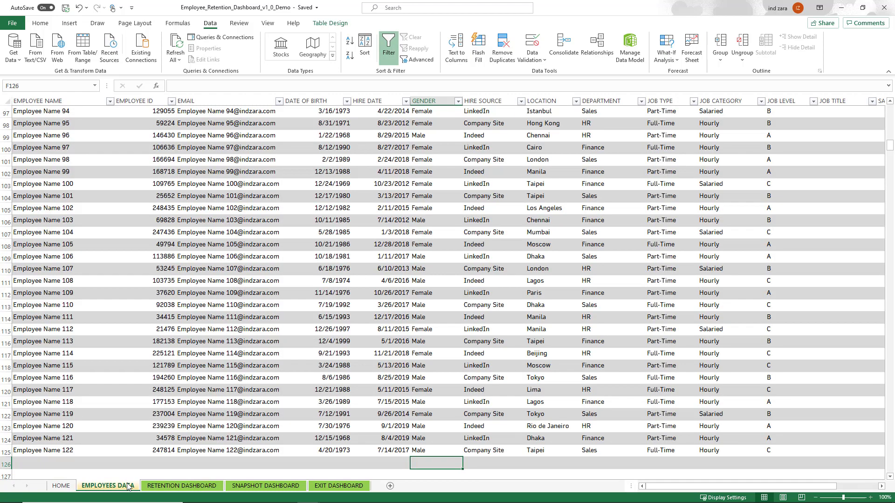
pyautogui.scroll(18, 155, 465)
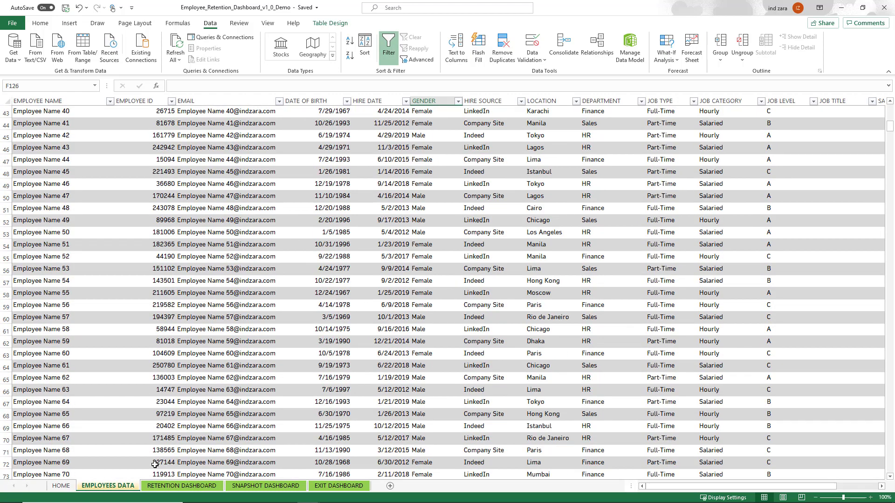
pyautogui.click(515, 370)
pyautogui.hotkey('ctrl', 'Up')
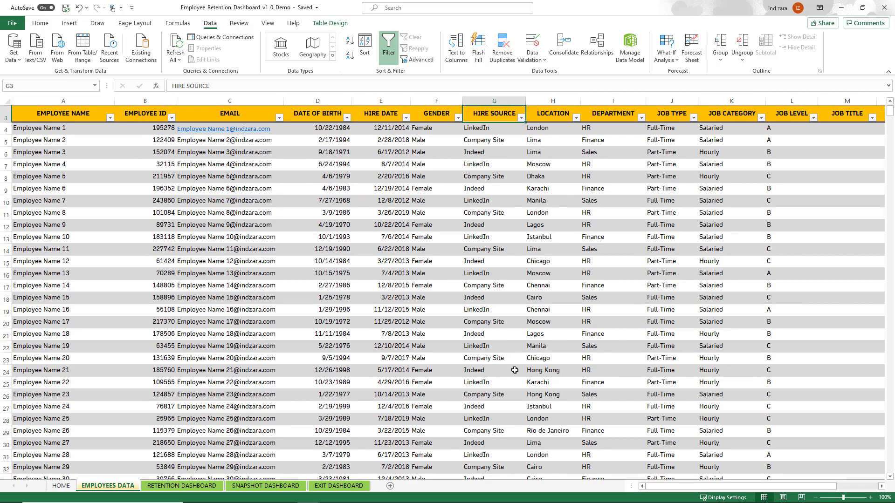
pyautogui.write('SOURCE')
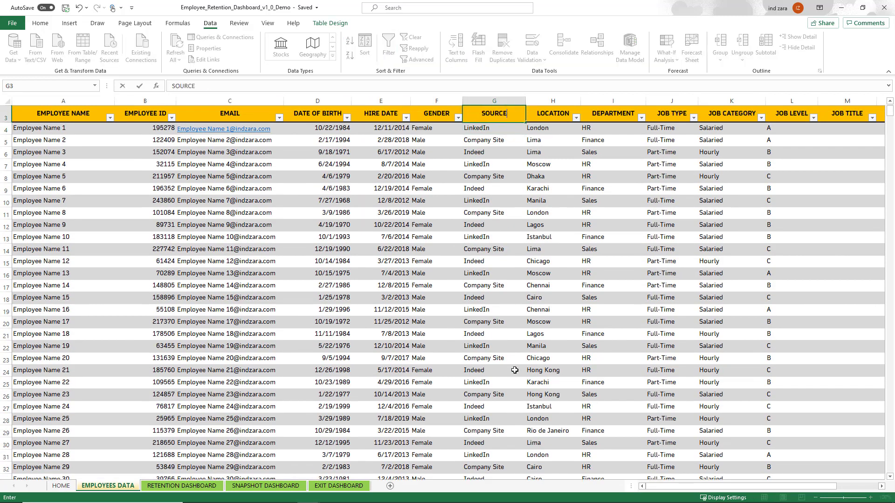
pyautogui.press('Return')
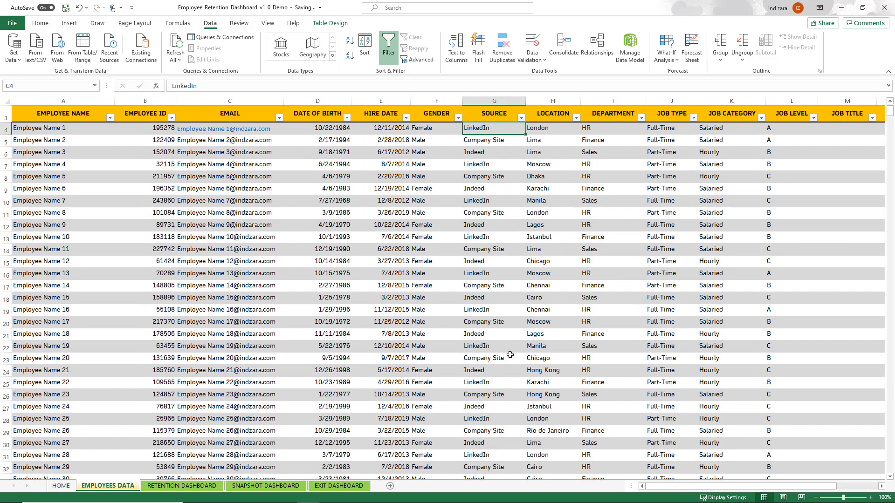
# - Check the renamed SOURCE header in the Employees Data table and the matching chart titles on the Snapshot Dashboard
pyautogui.scroll(1, 510, 355)
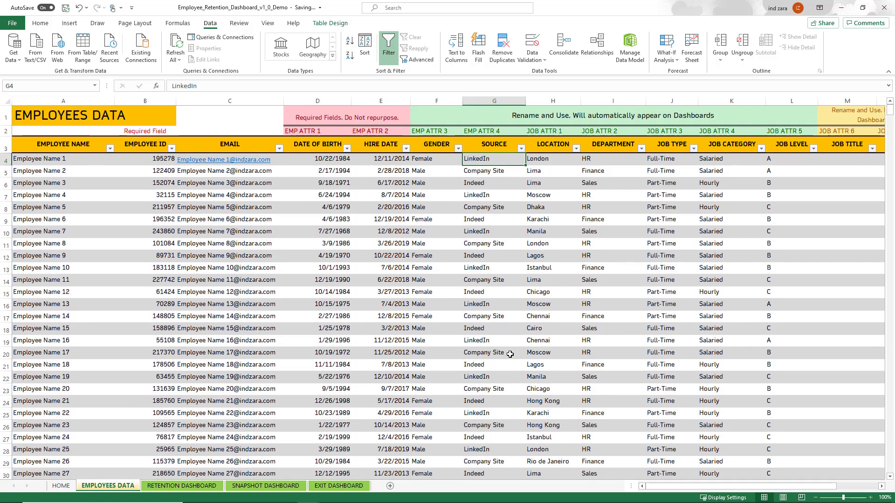
pyautogui.click(497, 148)
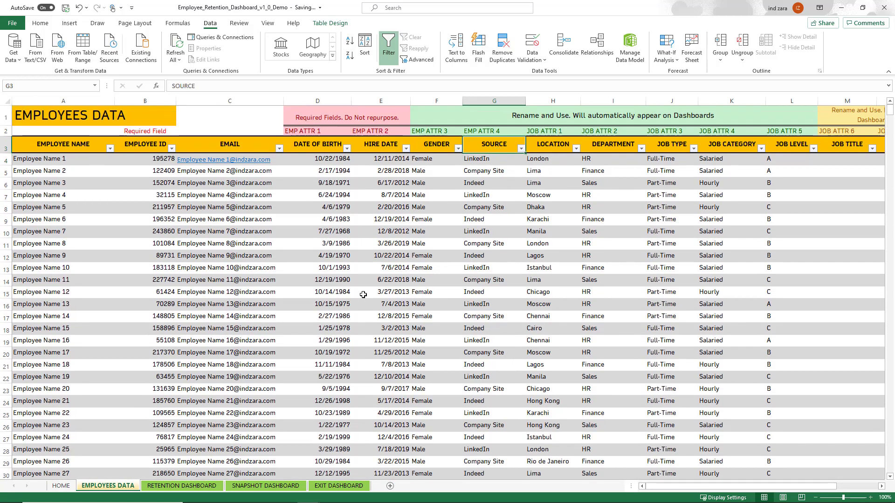
pyautogui.click(241, 487)
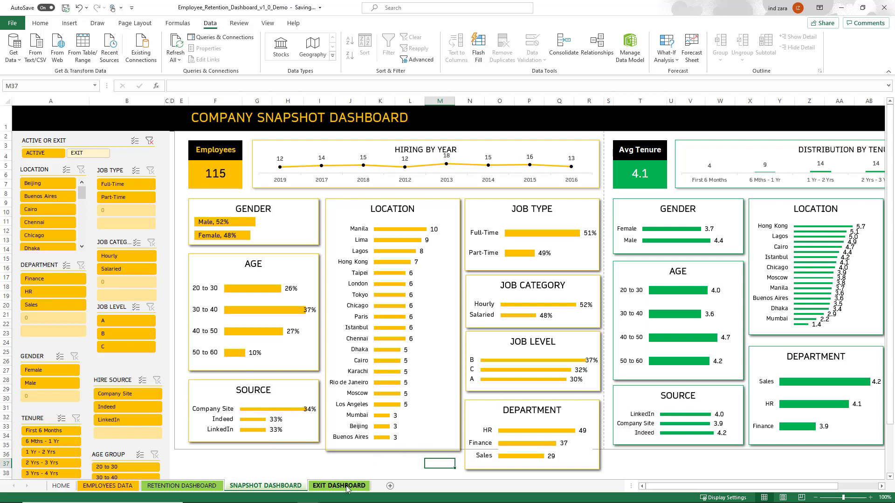
# - Rename the LOCATION column header in the Employees Data table to LOC, and check the chart titles on the Snapshot Dashboard
pyautogui.click(108, 486)
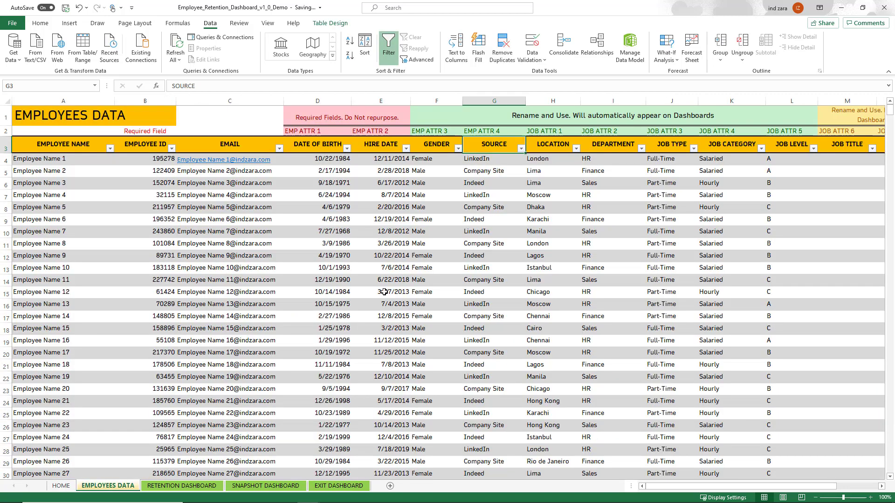
pyautogui.click(553, 144)
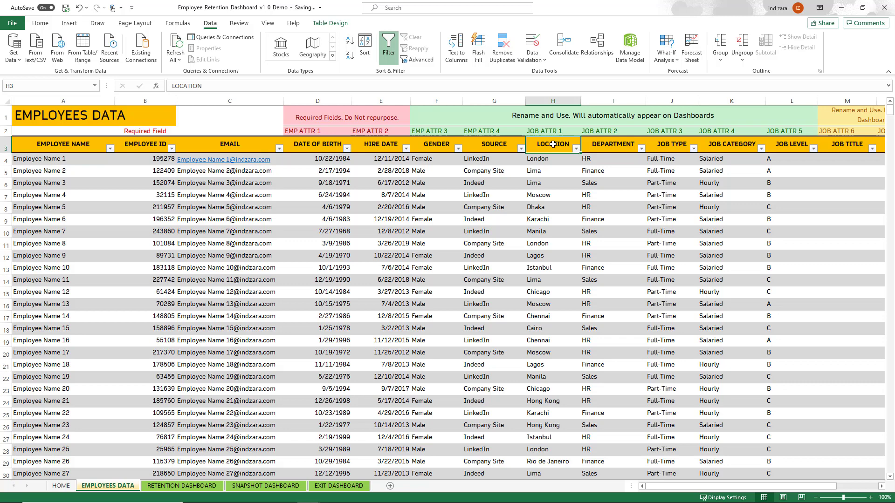
pyautogui.write('LOC')
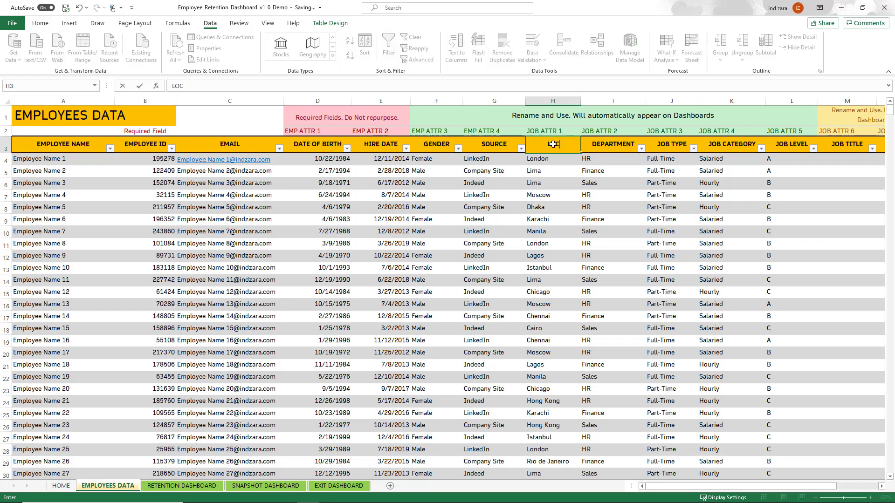
pyautogui.press('Return')
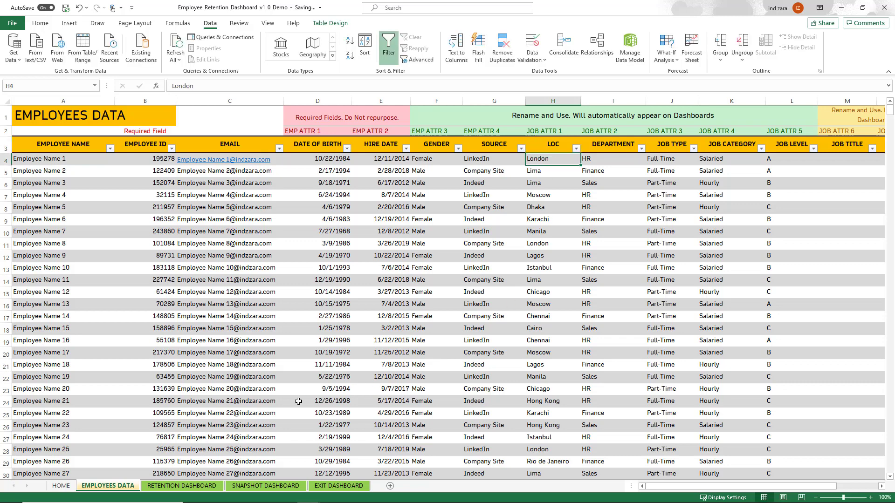
pyautogui.click(281, 490)
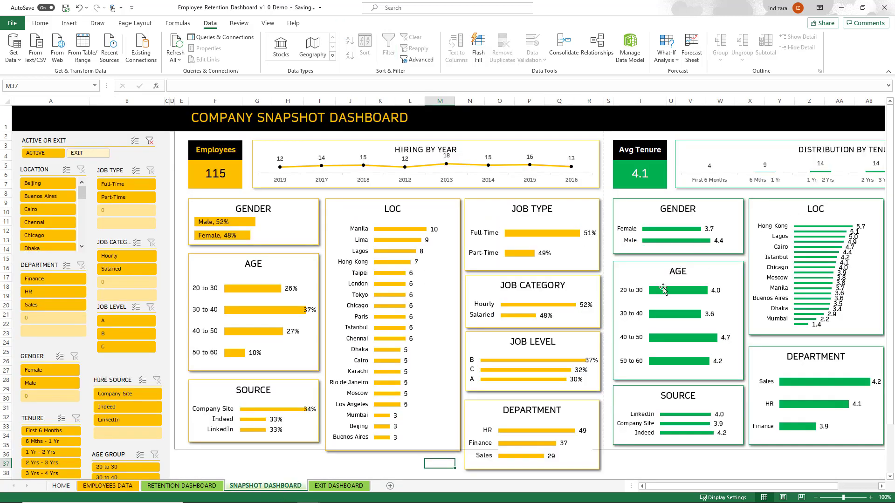
# - Look over the Employees Data, Retention Dashboard and Snapshot Dashboard sheets in turn
pyautogui.click(107, 486)
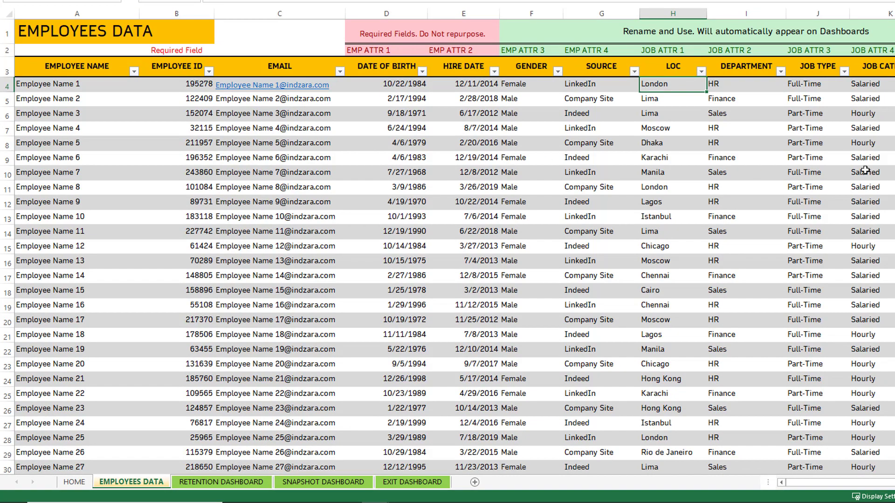
pyautogui.click(257, 483)
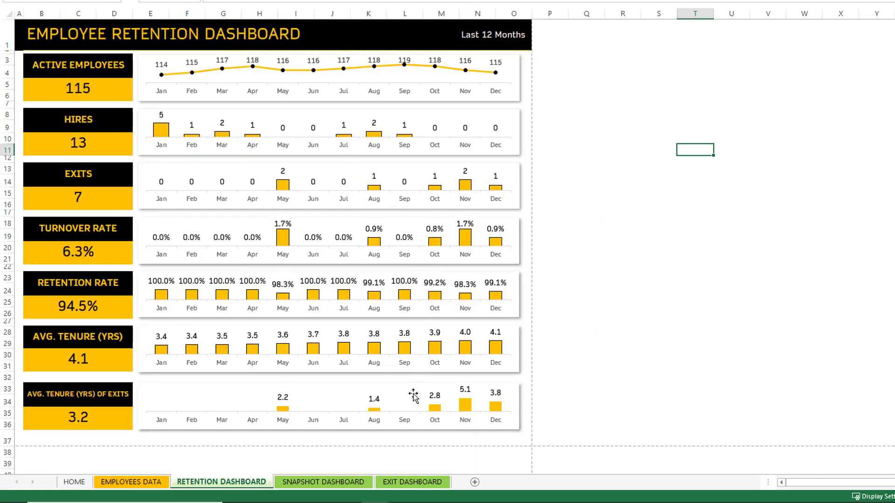
pyautogui.click(333, 483)
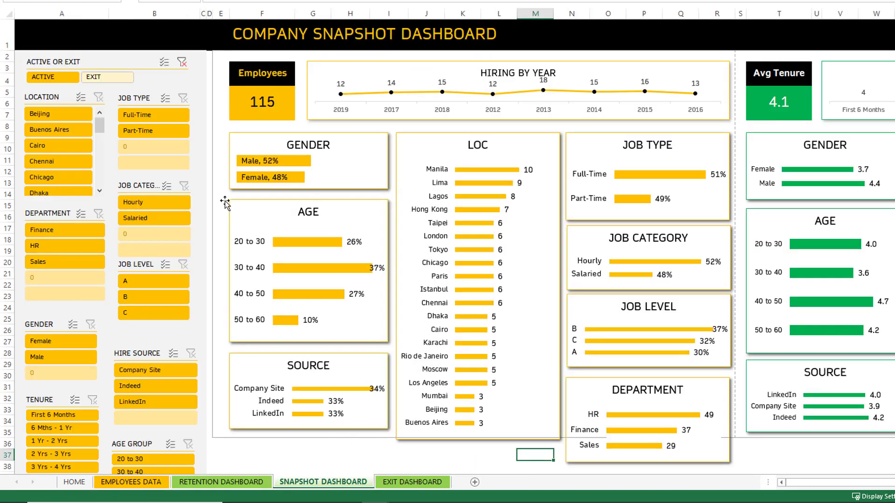